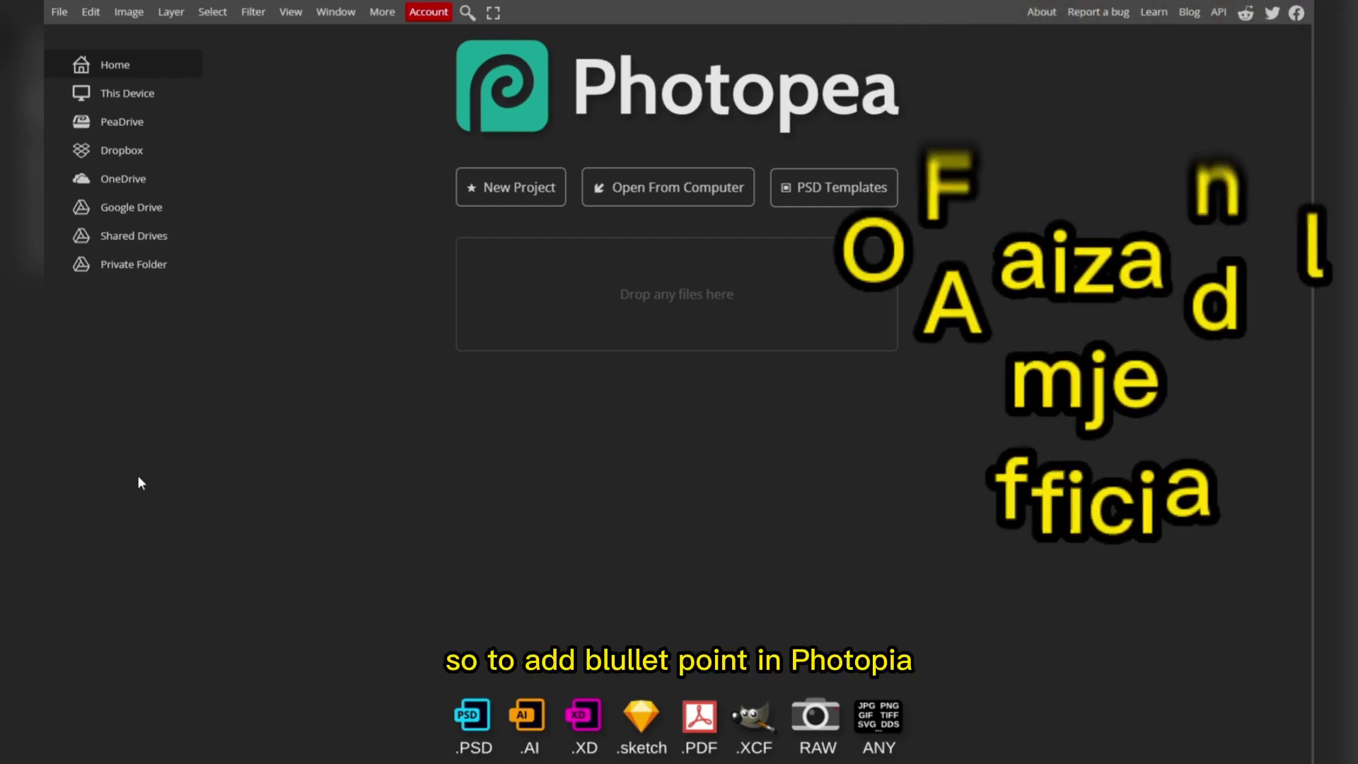
Open a new project with the FB Event Image preset at 1920 × 1080 pixels.
left_click(57, 15)
left_click(505, 200)
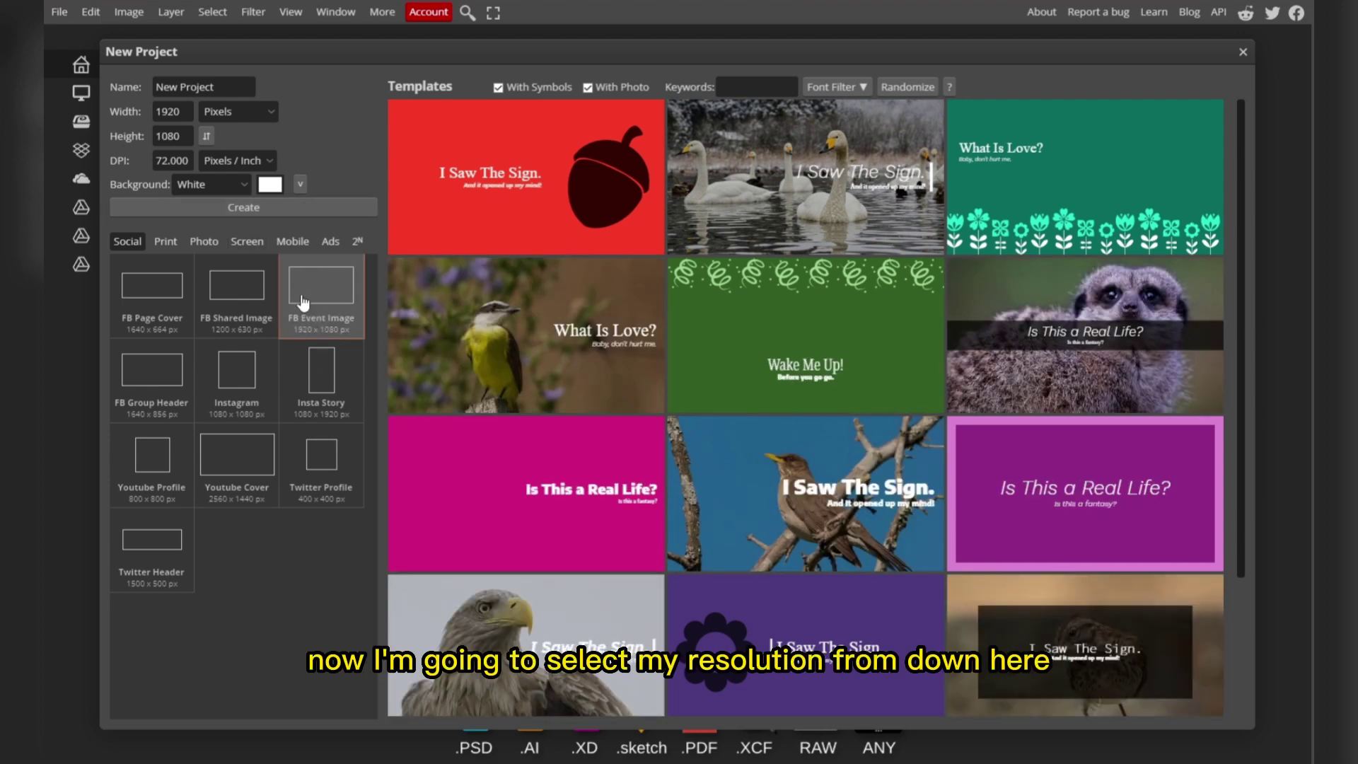
Create the blank 1920×1080 canvas and type 'LearntoEdits.net' on it.
left_click(236, 208)
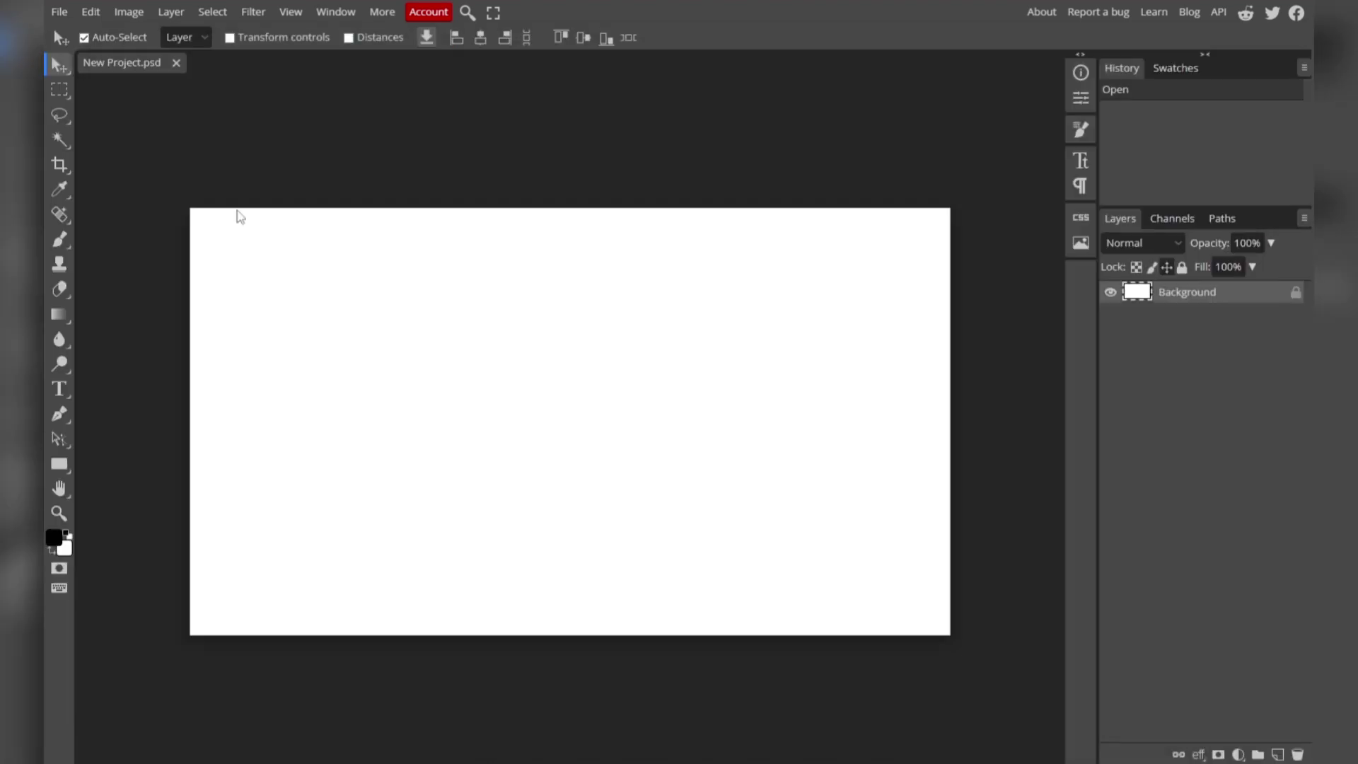
left_click(58, 388)
left_click(427, 383)
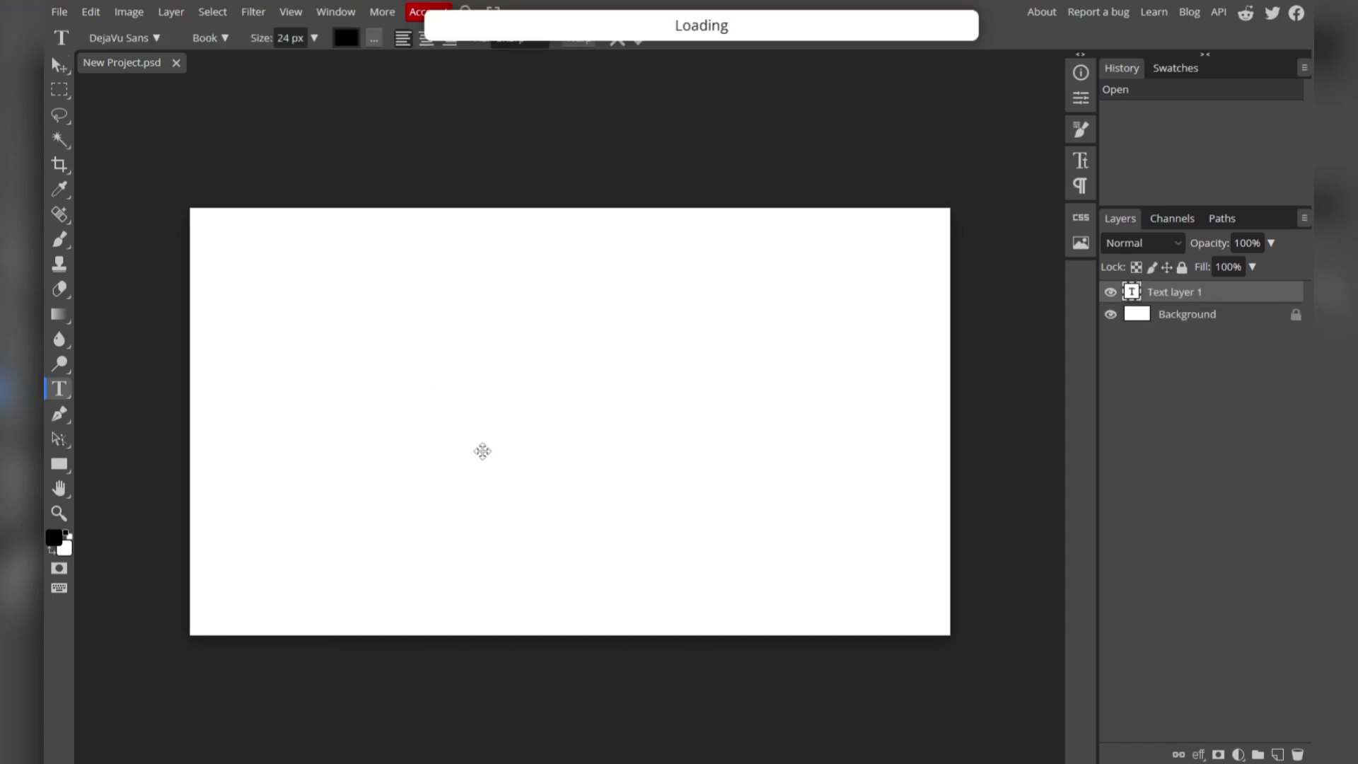
type("LearntoEdits.net")
Set the text to 99 px, move it slightly lower, and turn on transform controls.
key("ctrl+a")
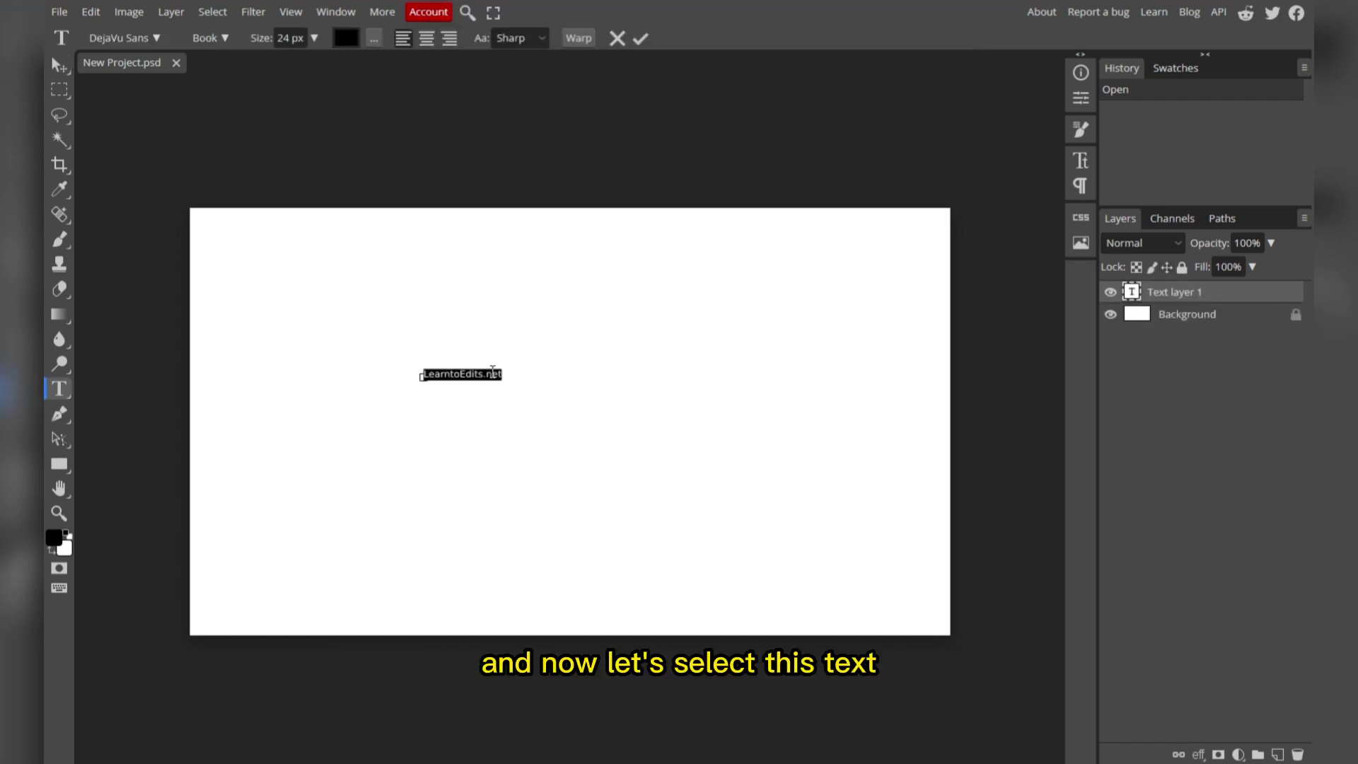
left_click_drag(281, 51, 311, 51)
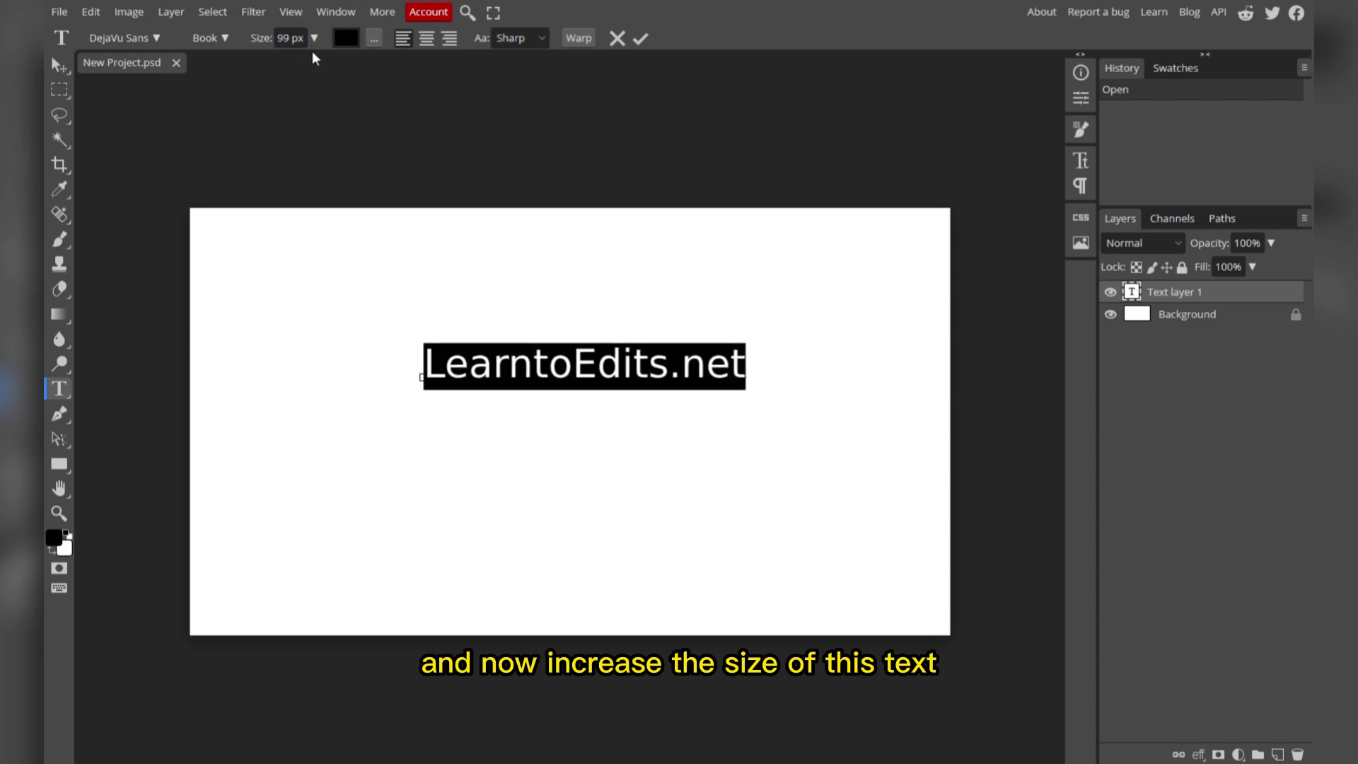
left_click(60, 64)
left_click_drag(683, 377, 677, 417)
left_click(229, 39)
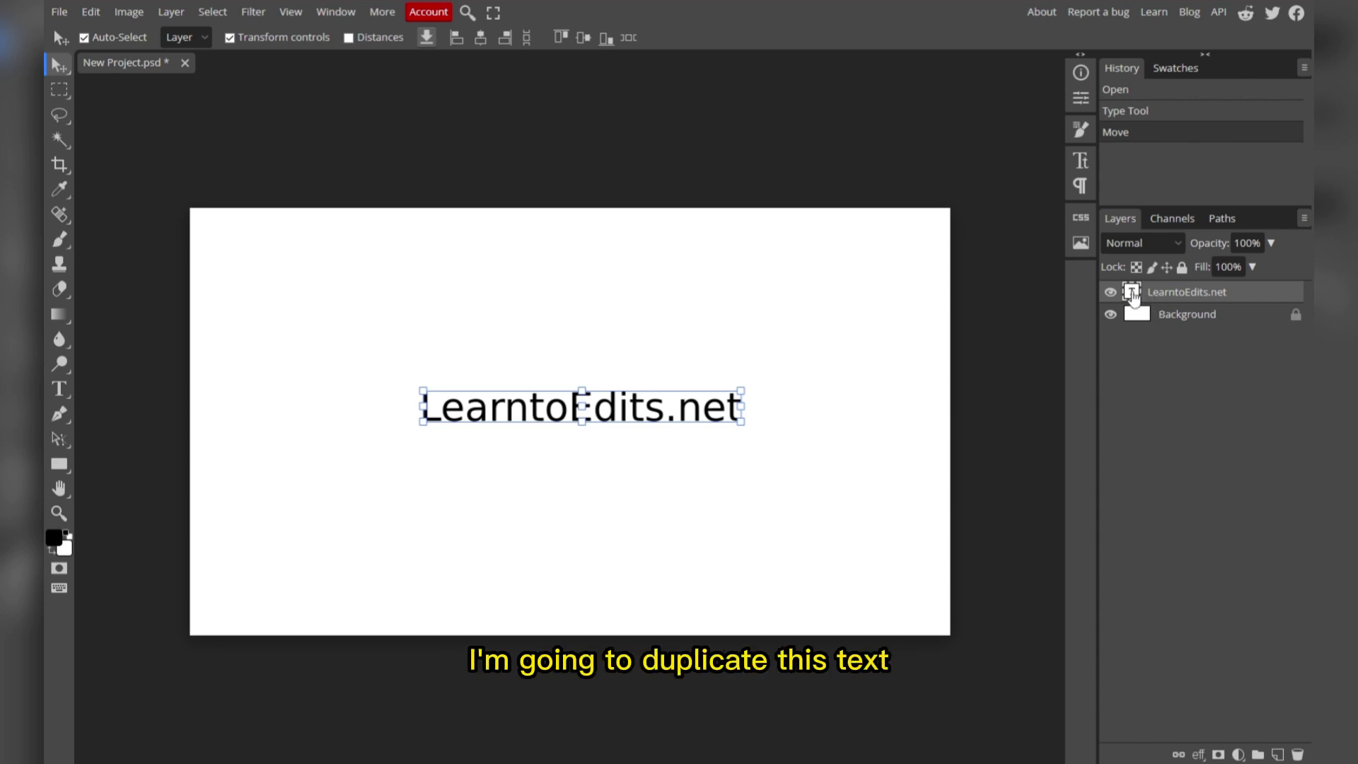
Duplicate the text layer and change the copy's content to a single full stop.
key("ctrl+j")
double_click(1133, 292)
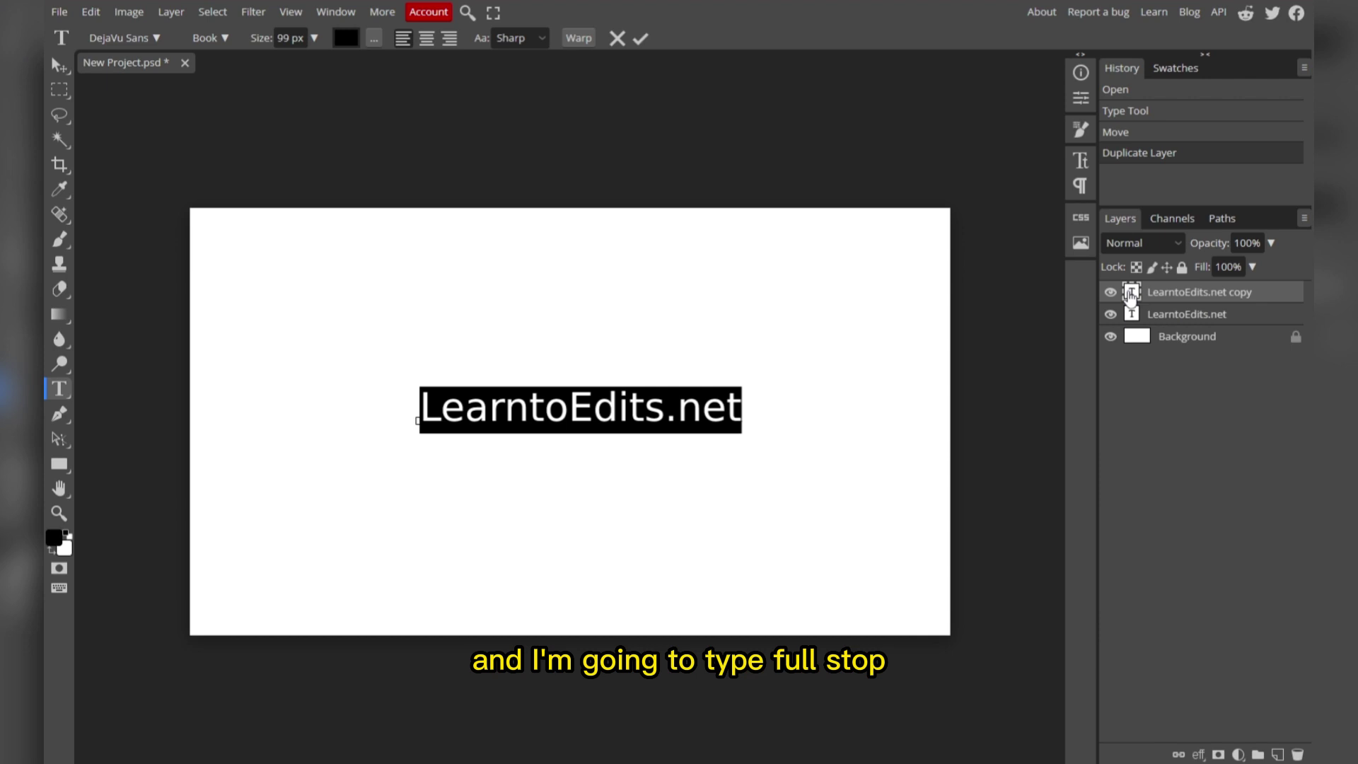
type(".")
left_click(59, 66)
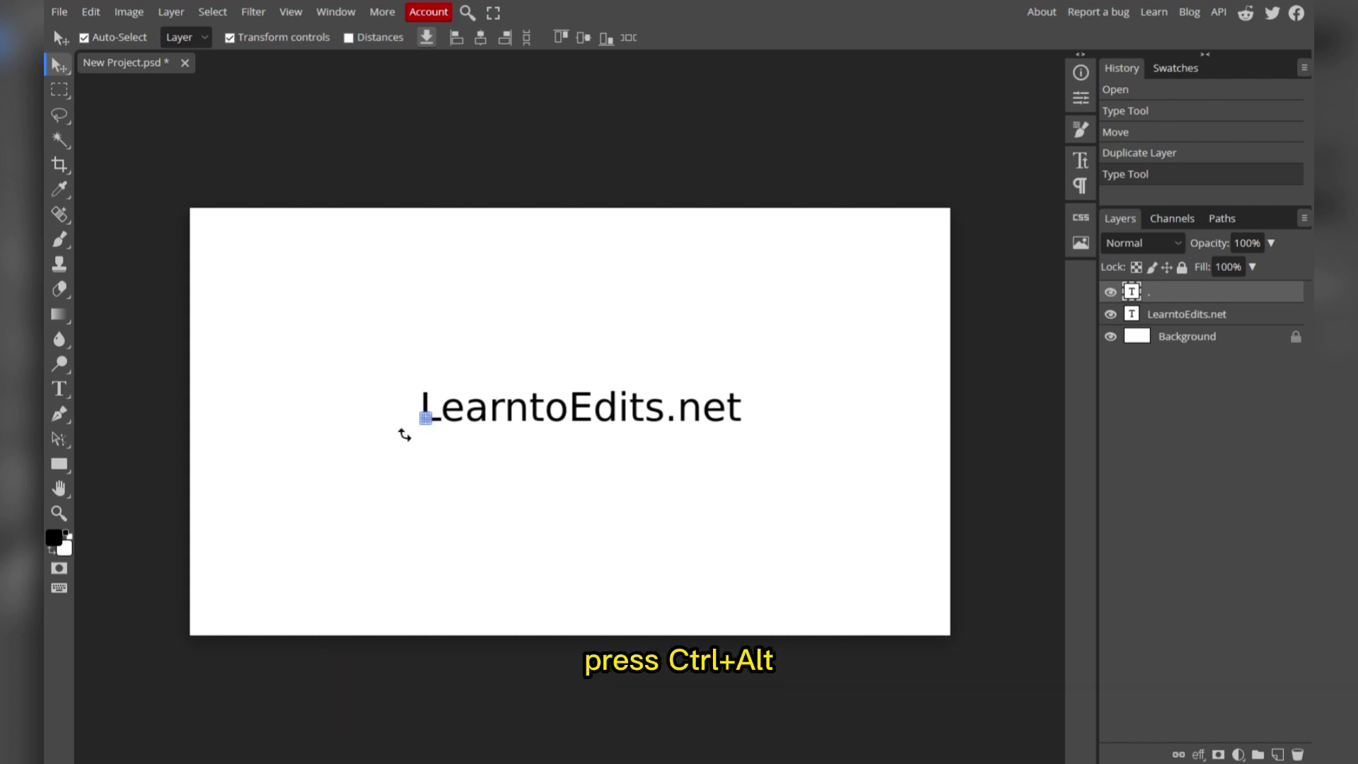
Scale the full stop about 409% into a square bullet left of the text, then hide transform controls.
scroll(405, 434, "up", 8)
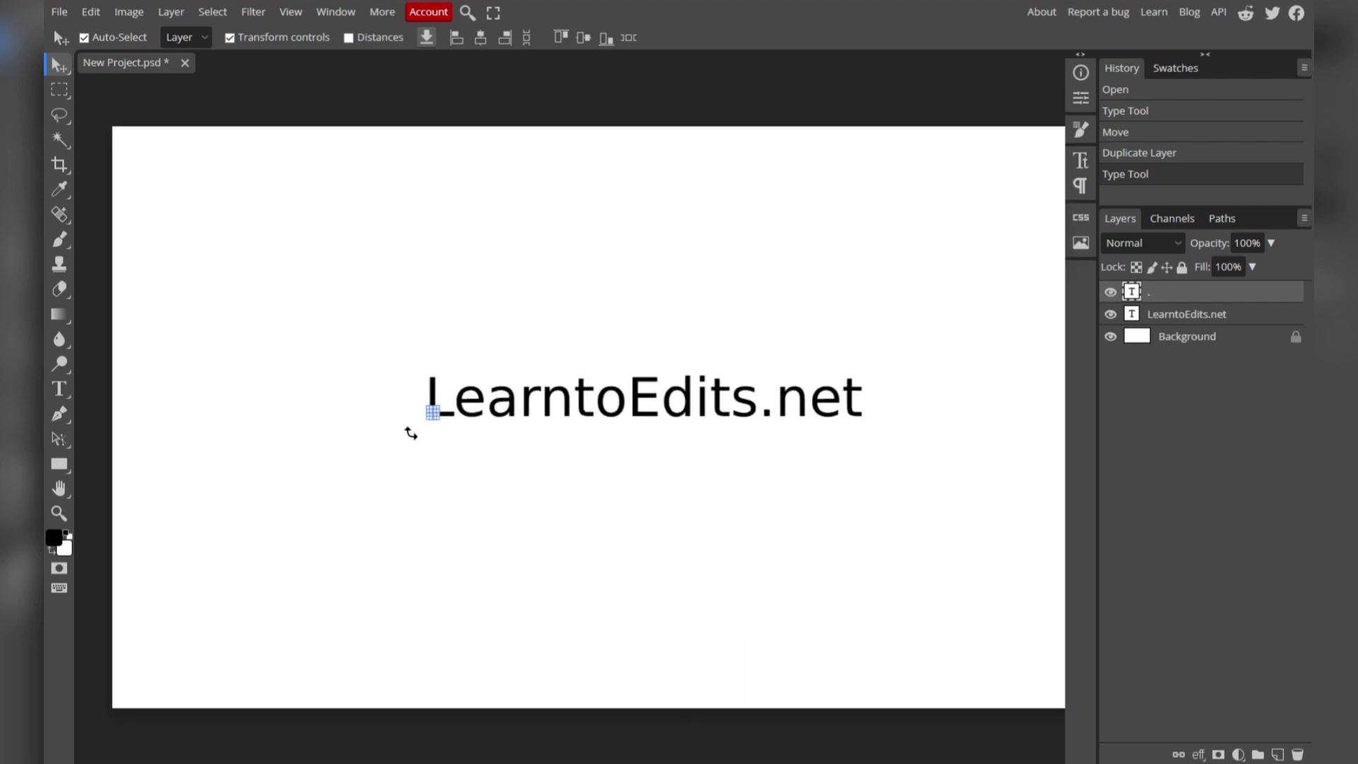
left_click_drag(425, 394, 388, 338)
scroll(311, 375, "down", 6)
scroll(310, 355, "up", 5)
key("Return")
scroll(387, 338, "down", 5)
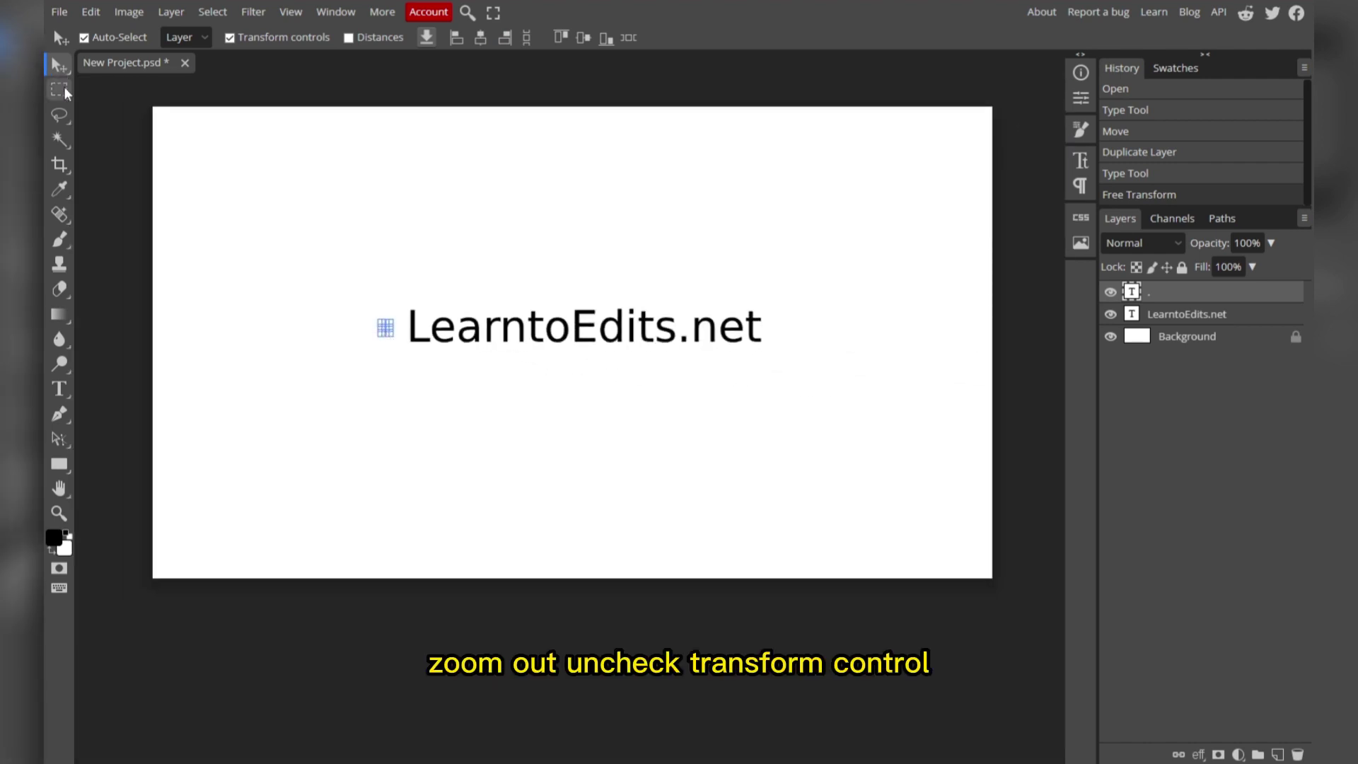
left_click(240, 39)
scroll(448, 260, "right", 2)
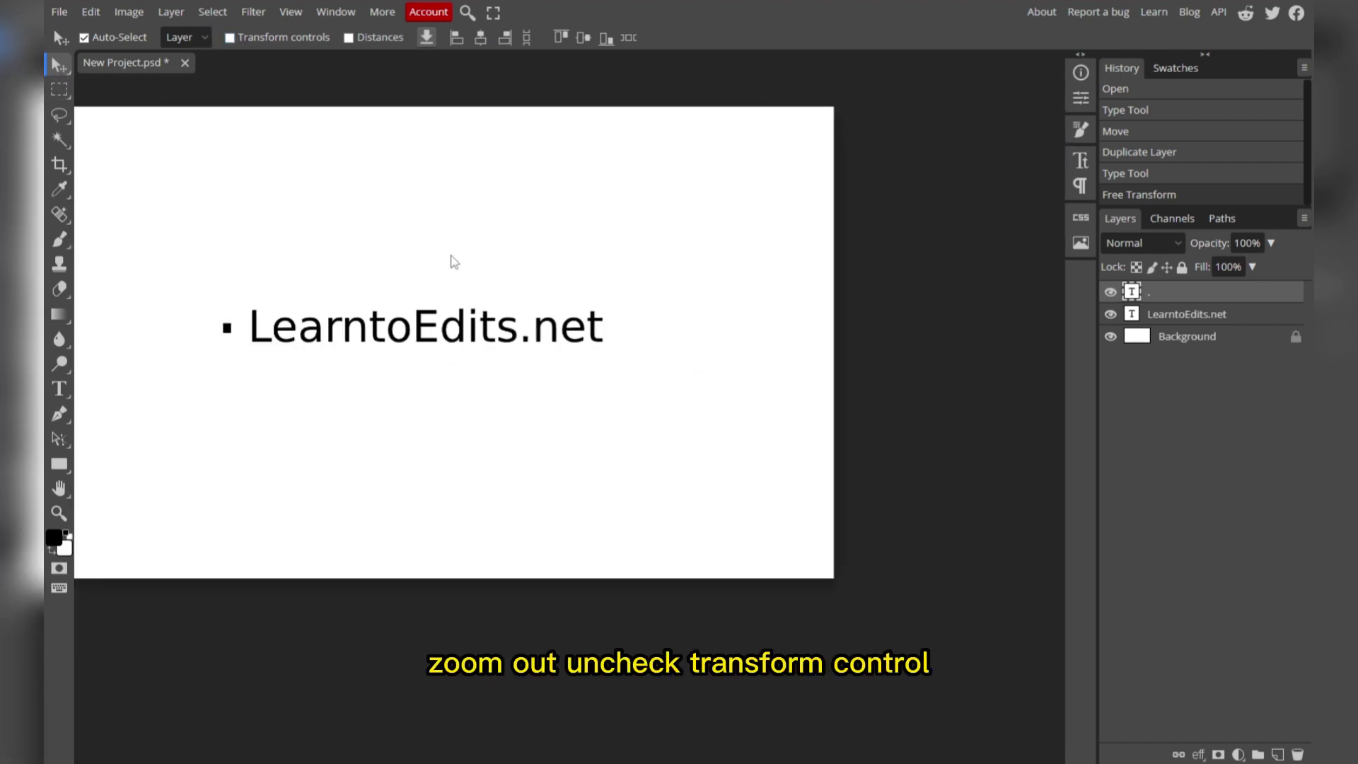
scroll(431, 343, "left", 4)
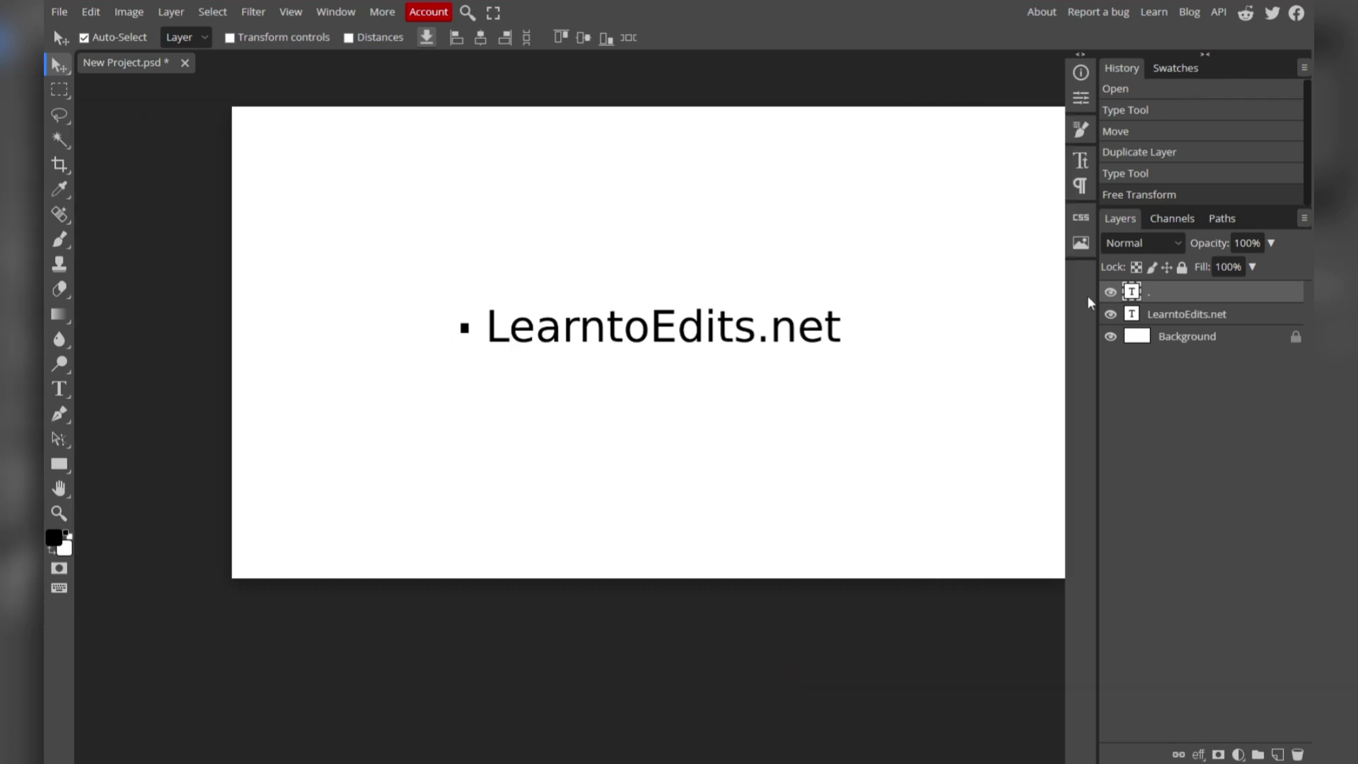
Convert the full-stop layer to a smart object and group it with the text layer into Folder 1.
right_click(1210, 294)
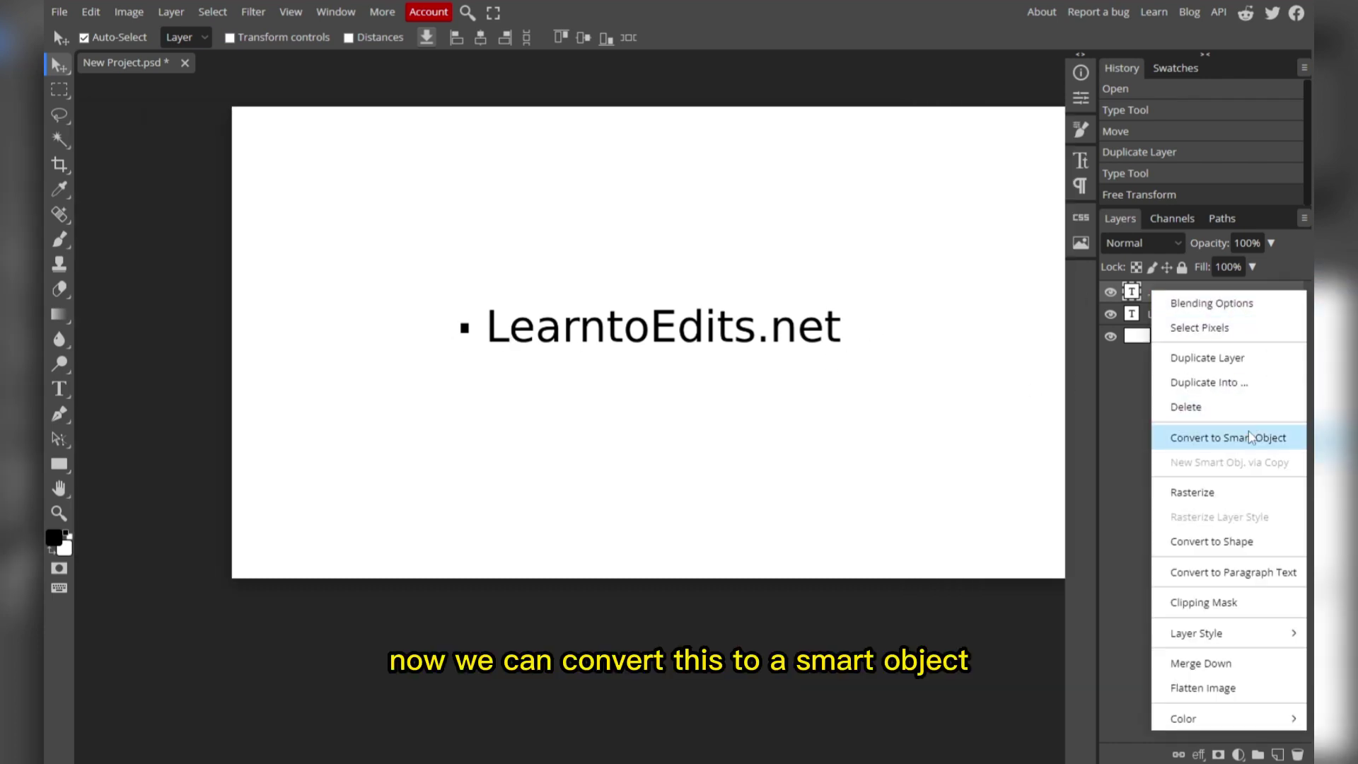
left_click(1211, 439)
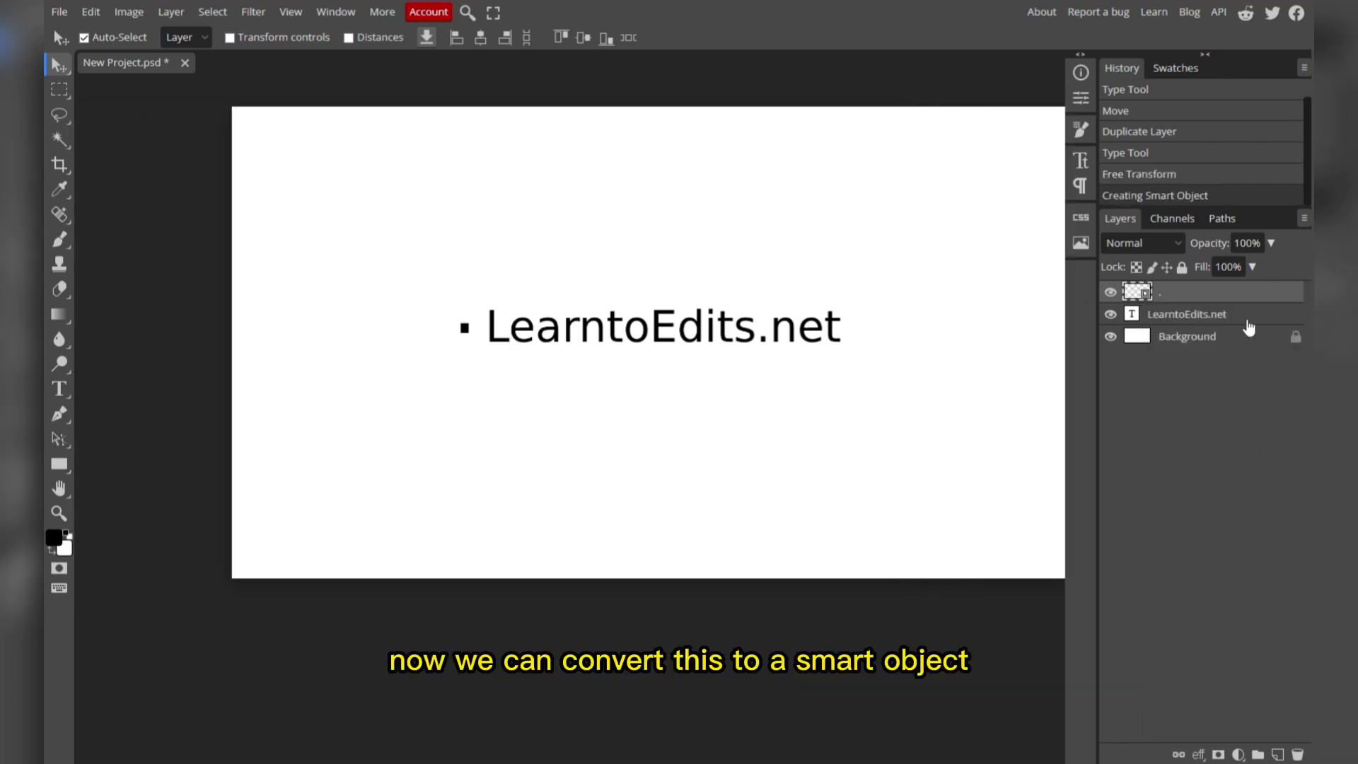
left_click(1182, 316, "shift")
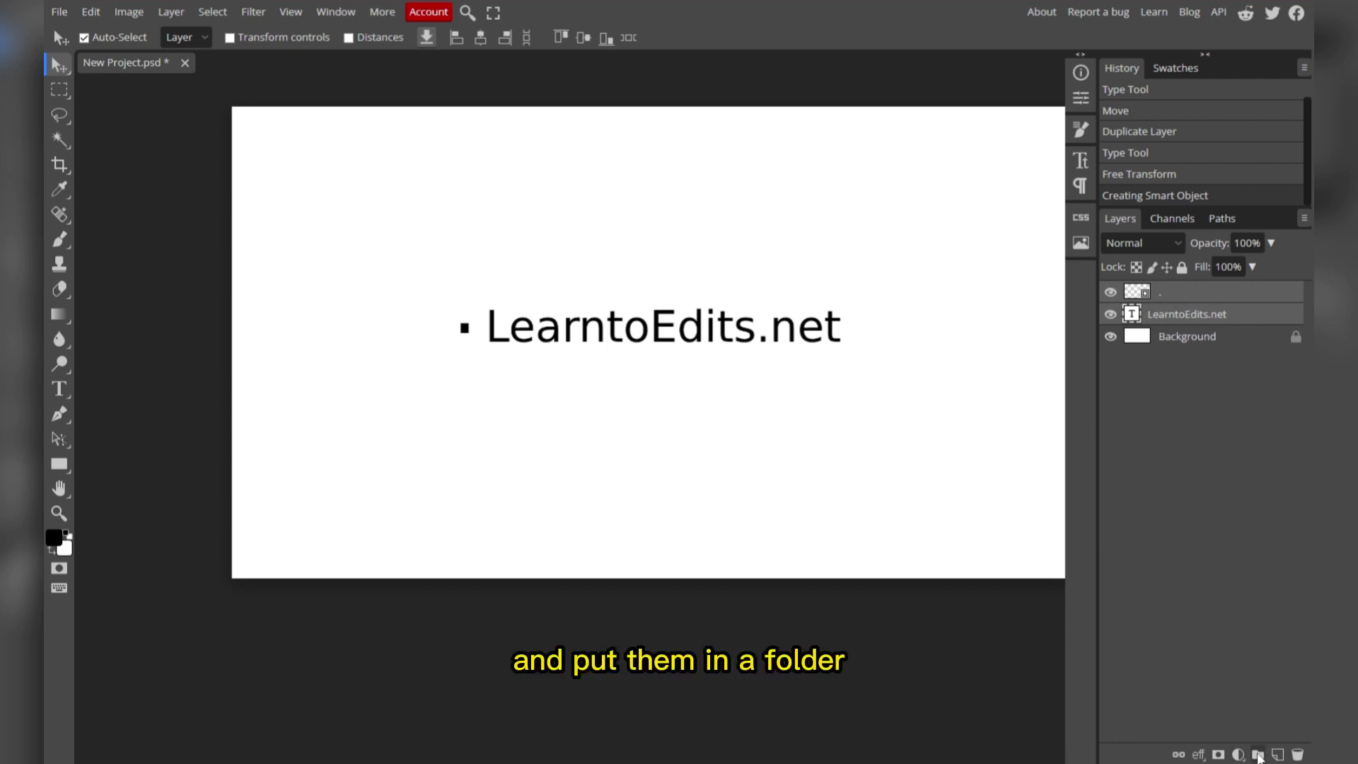
left_click(1258, 755)
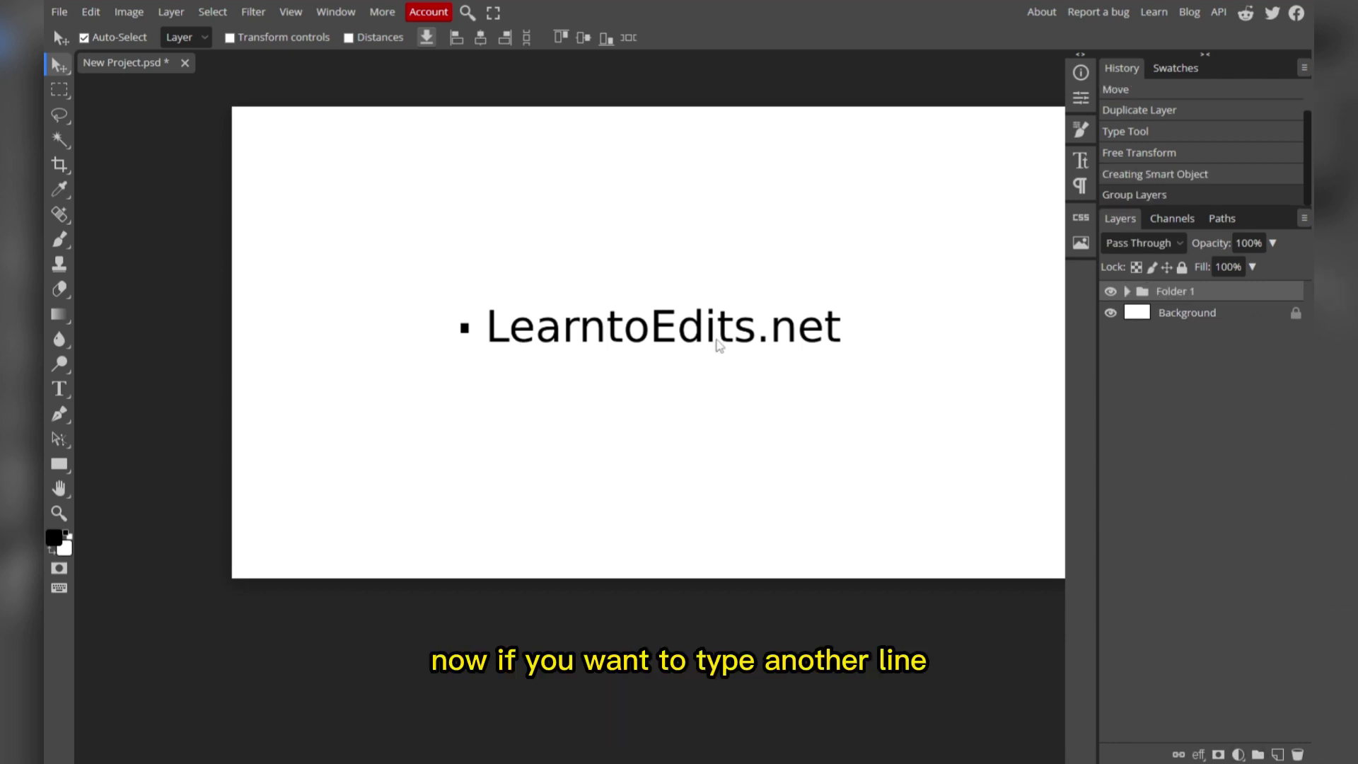
Duplicate Folder 1 and move the copy below the original line.
right_click(1175, 293)
left_click(1251, 360)
left_click_drag(1133, 302, 1141, 325)
left_click_drag(598, 331, 596, 379)
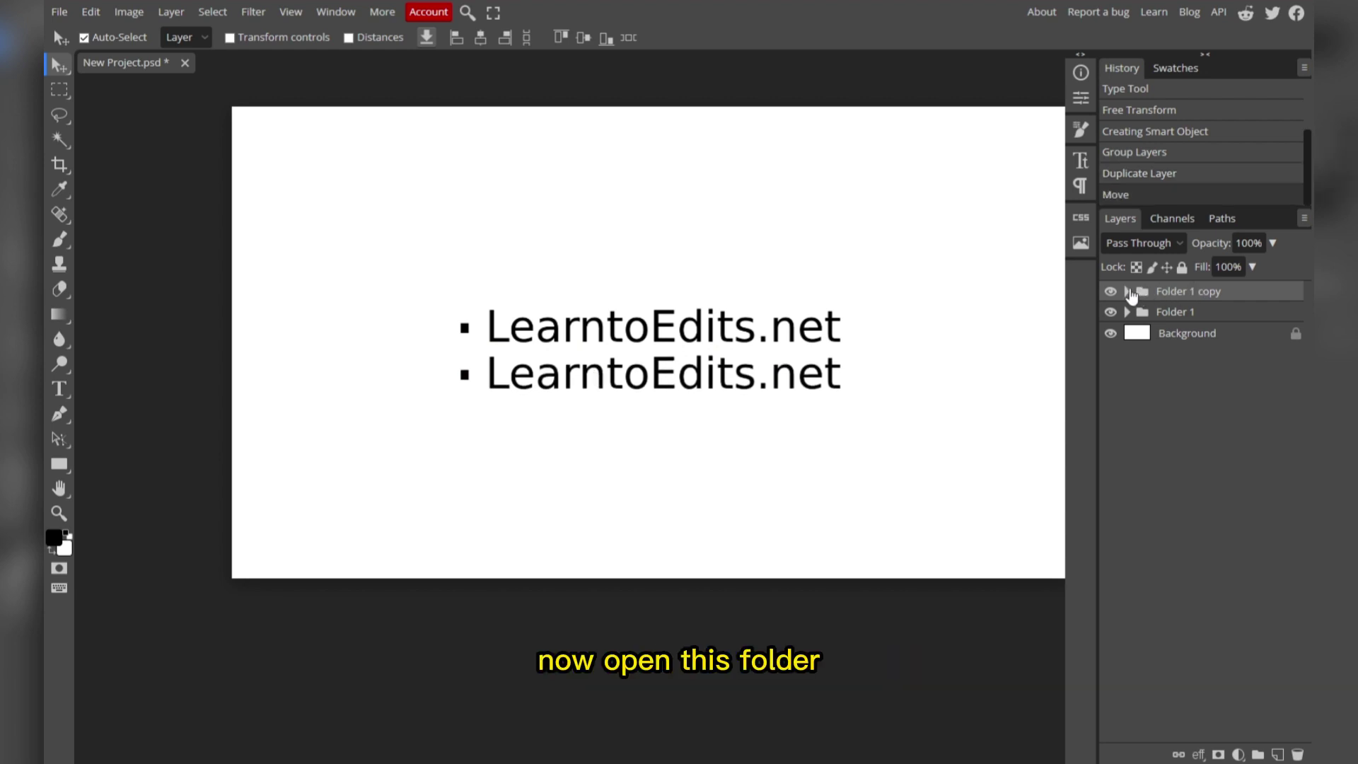
Replace the copy's text with a person's name, then open the bullet smart object by itself.
left_click(1126, 290)
double_click(1146, 337)
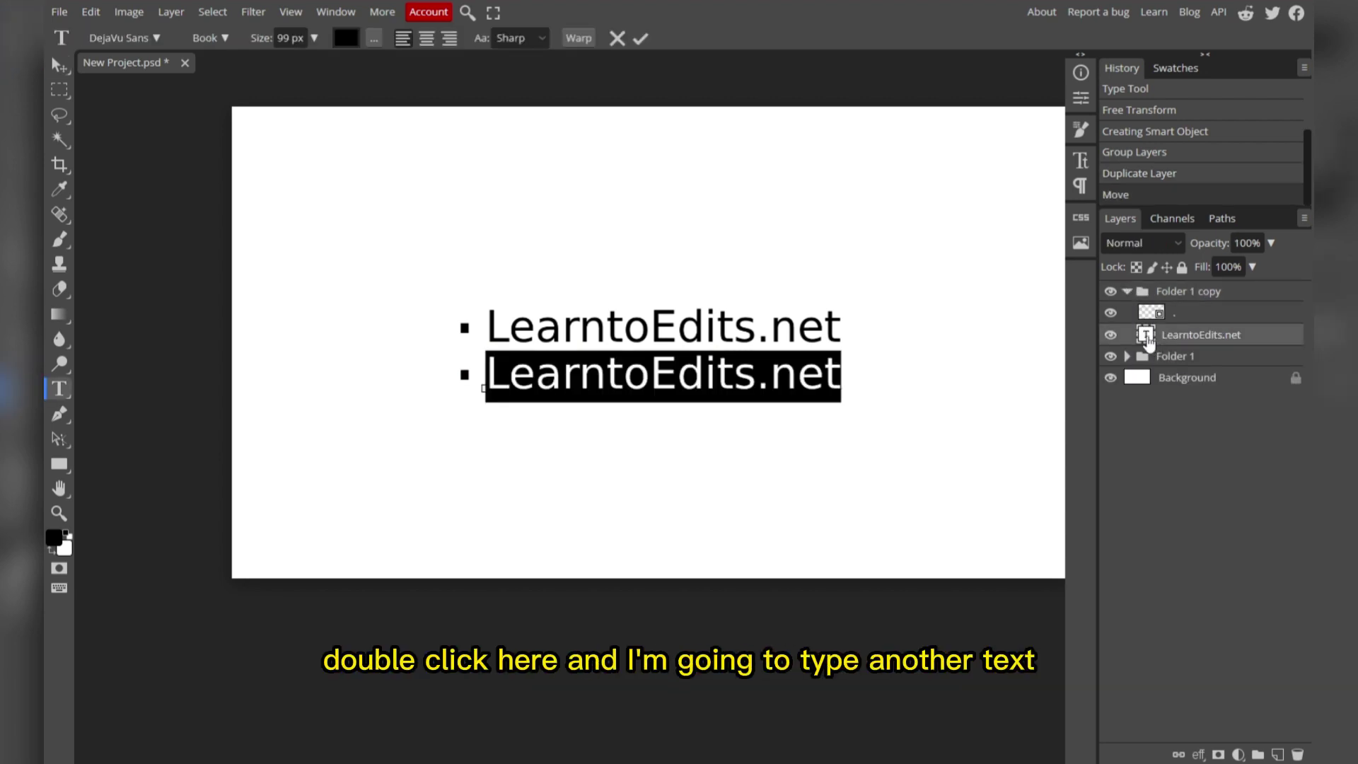
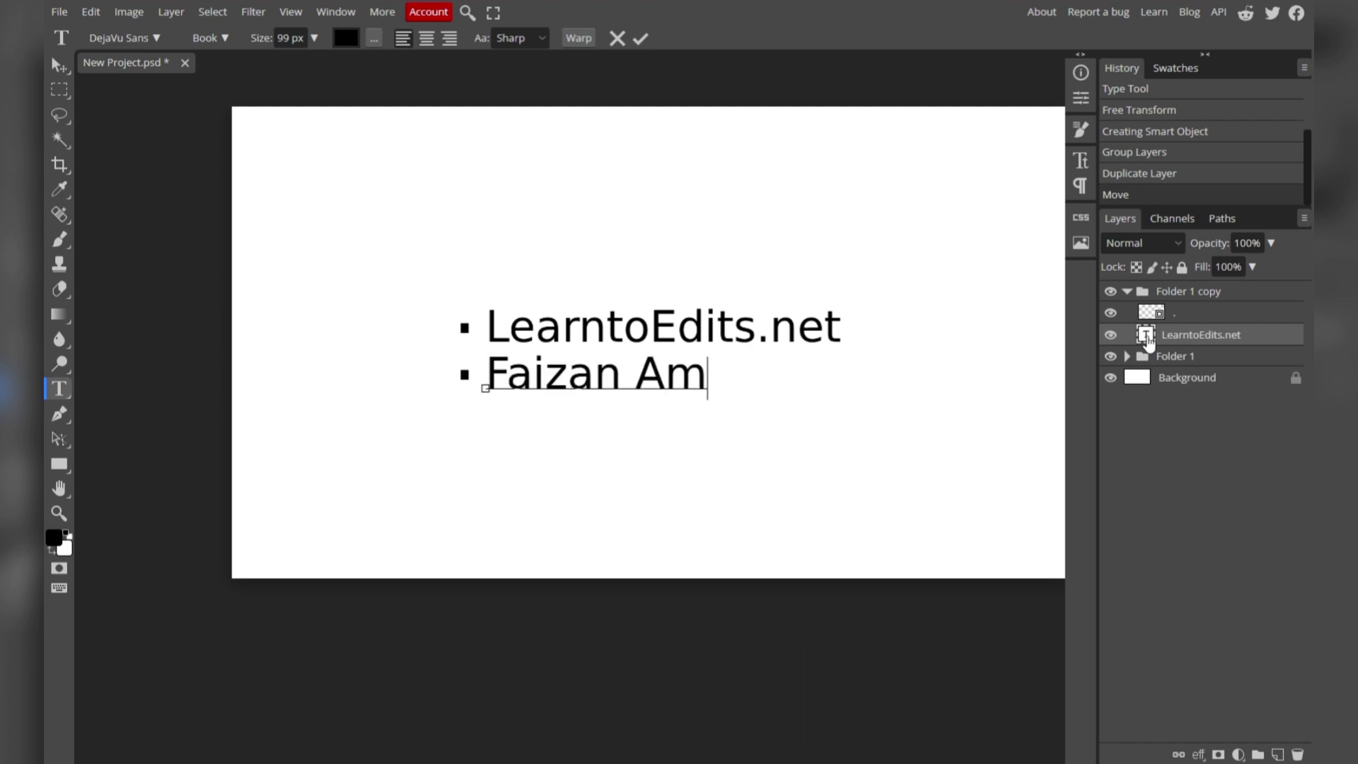
left_click(1126, 290)
key("v")
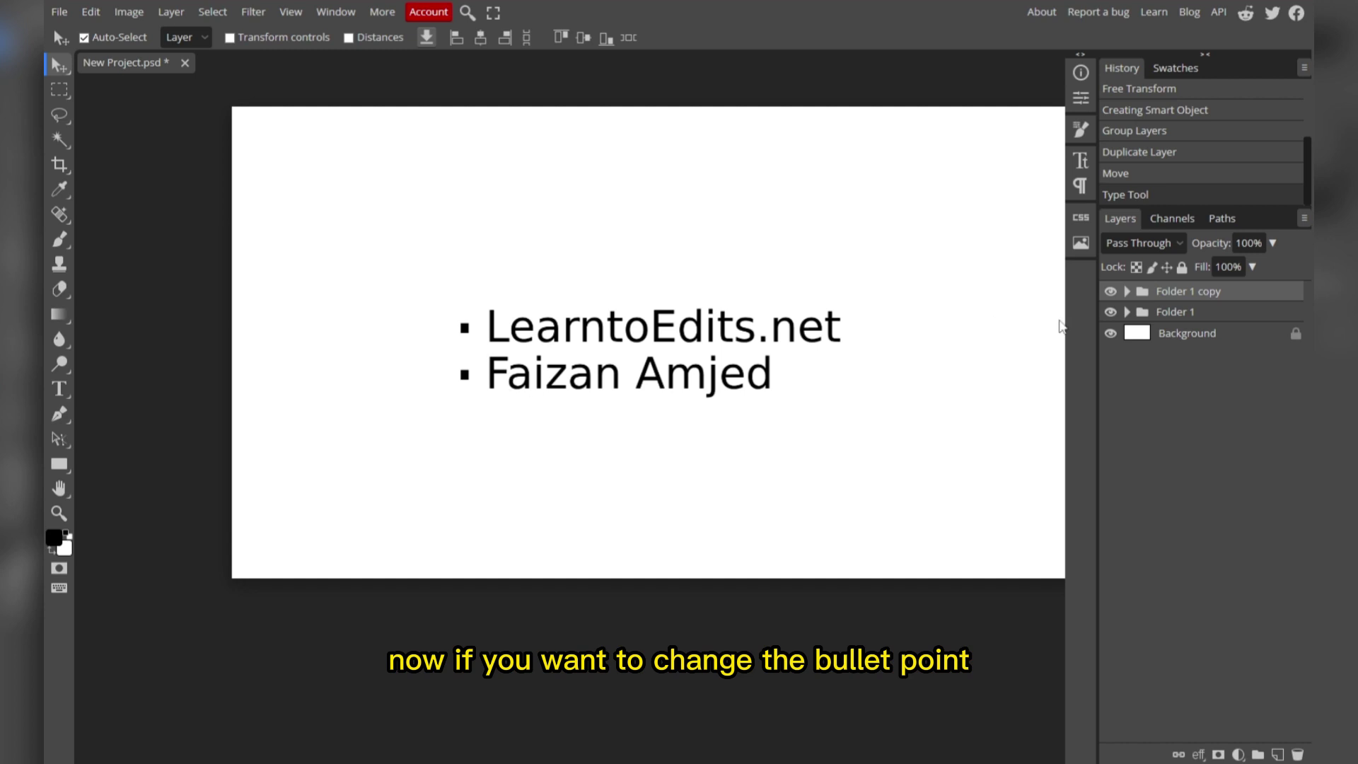
left_click(1127, 292)
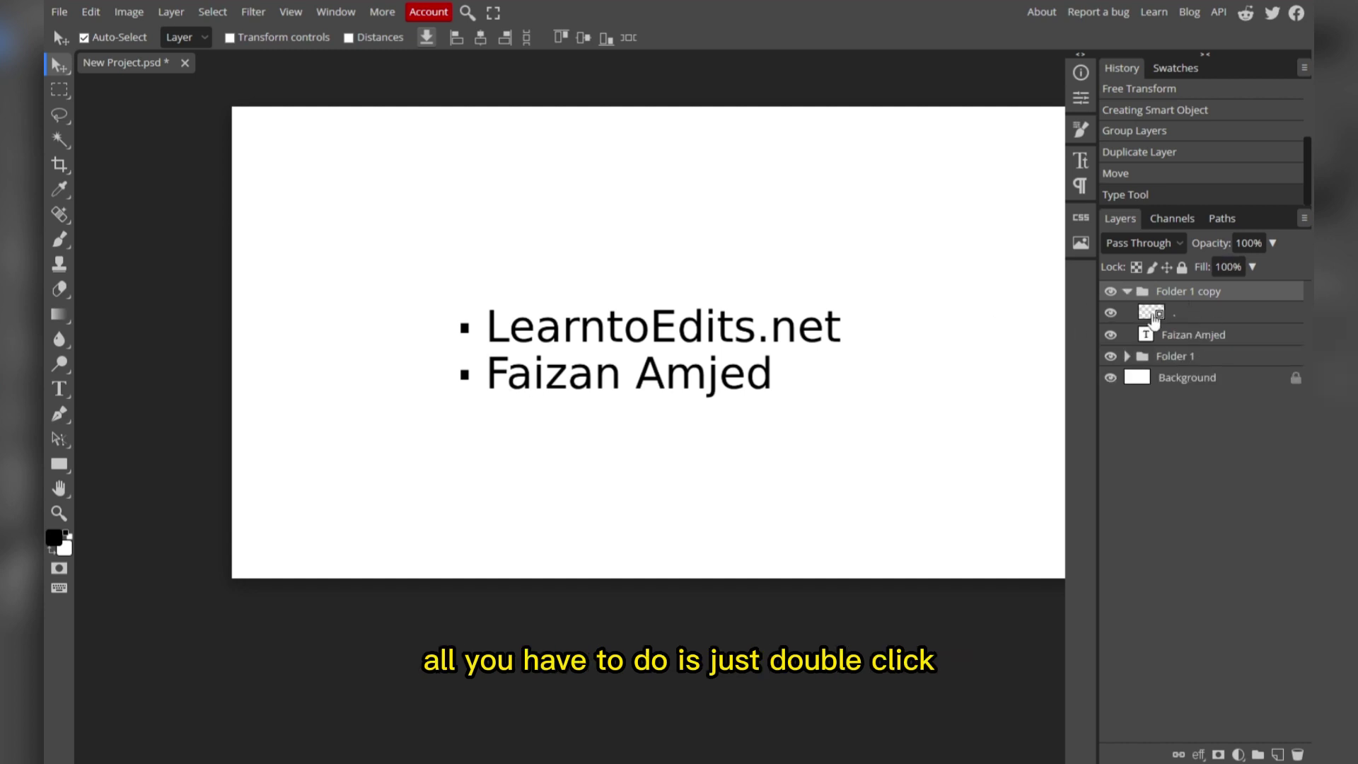
double_click(1150, 313)
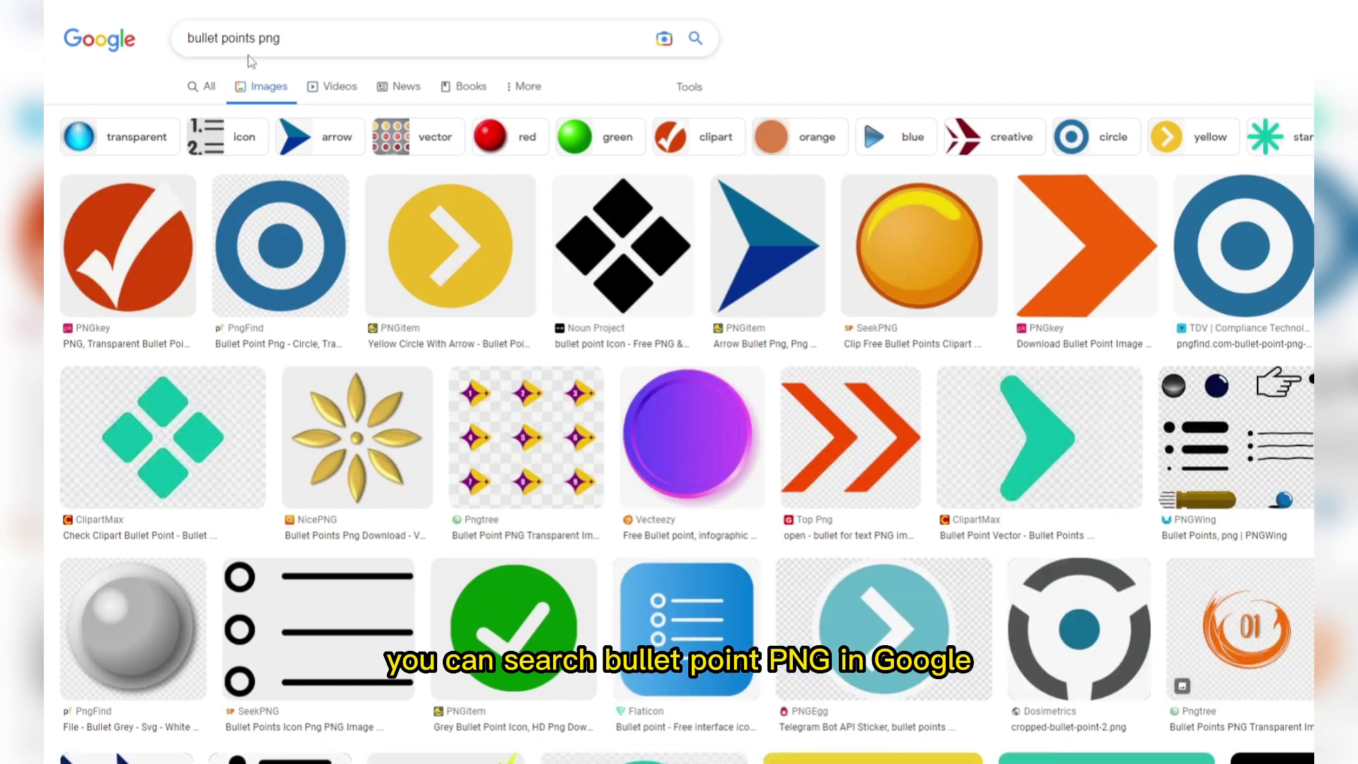
Open the PNGitem page for the Yellow Circle With Arrow image from the search results.
left_click(398, 238)
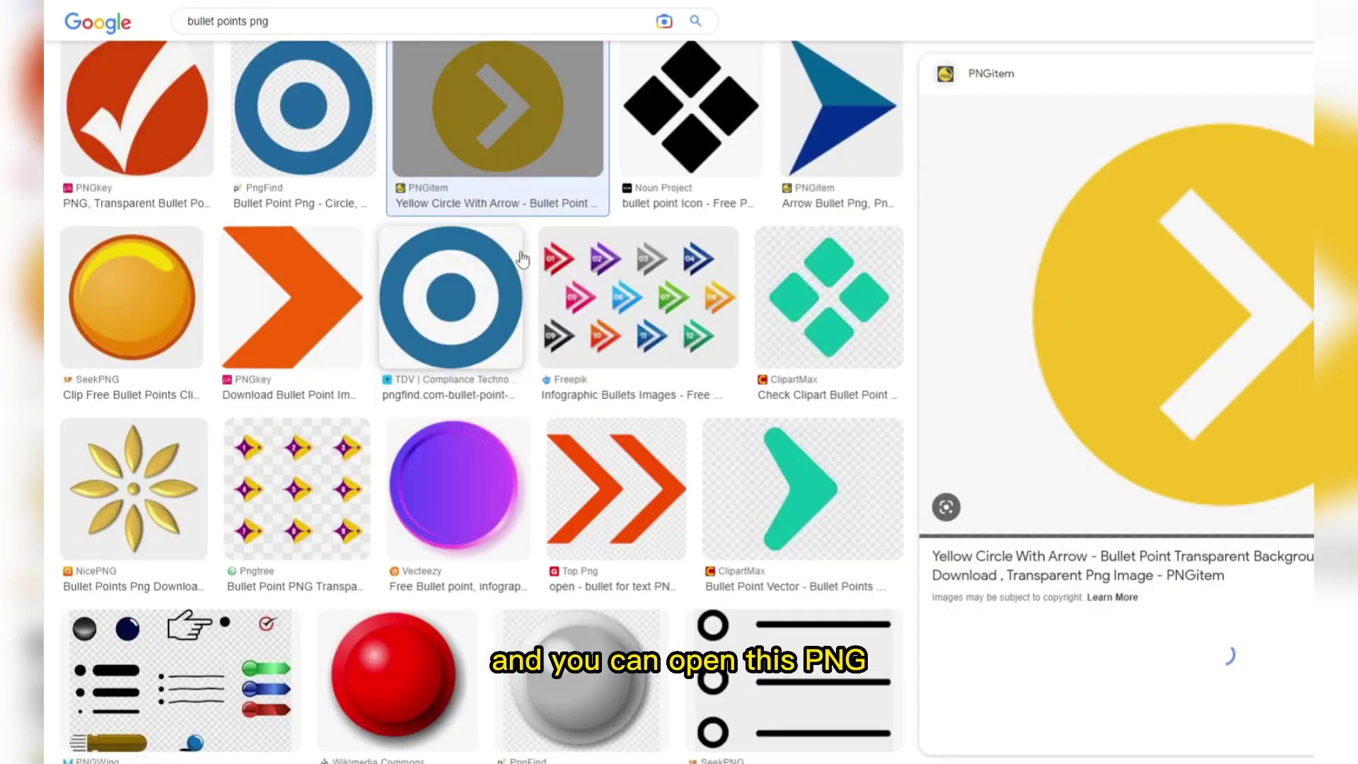
left_click(997, 566)
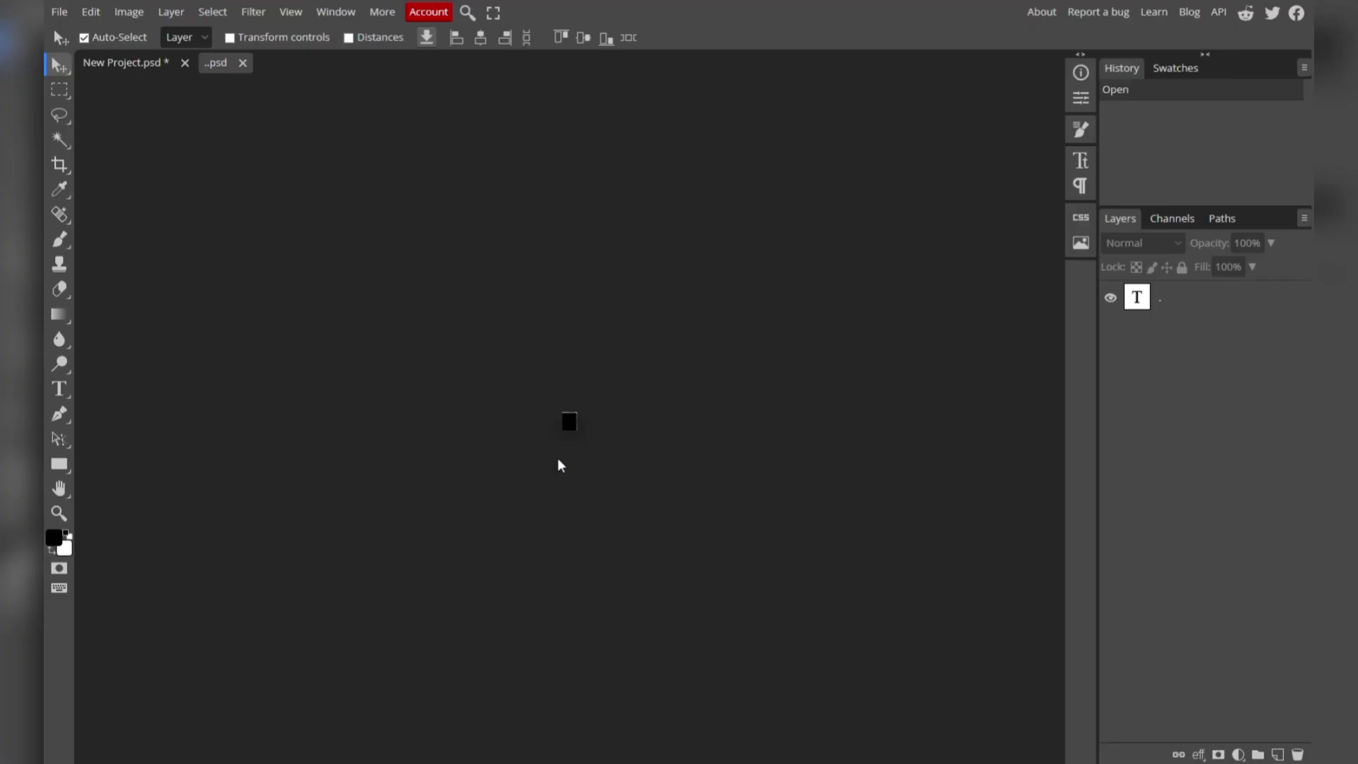
Open the downloaded PngItem_5334561 yellow arrow image and copy it.
left_click(59, 12)
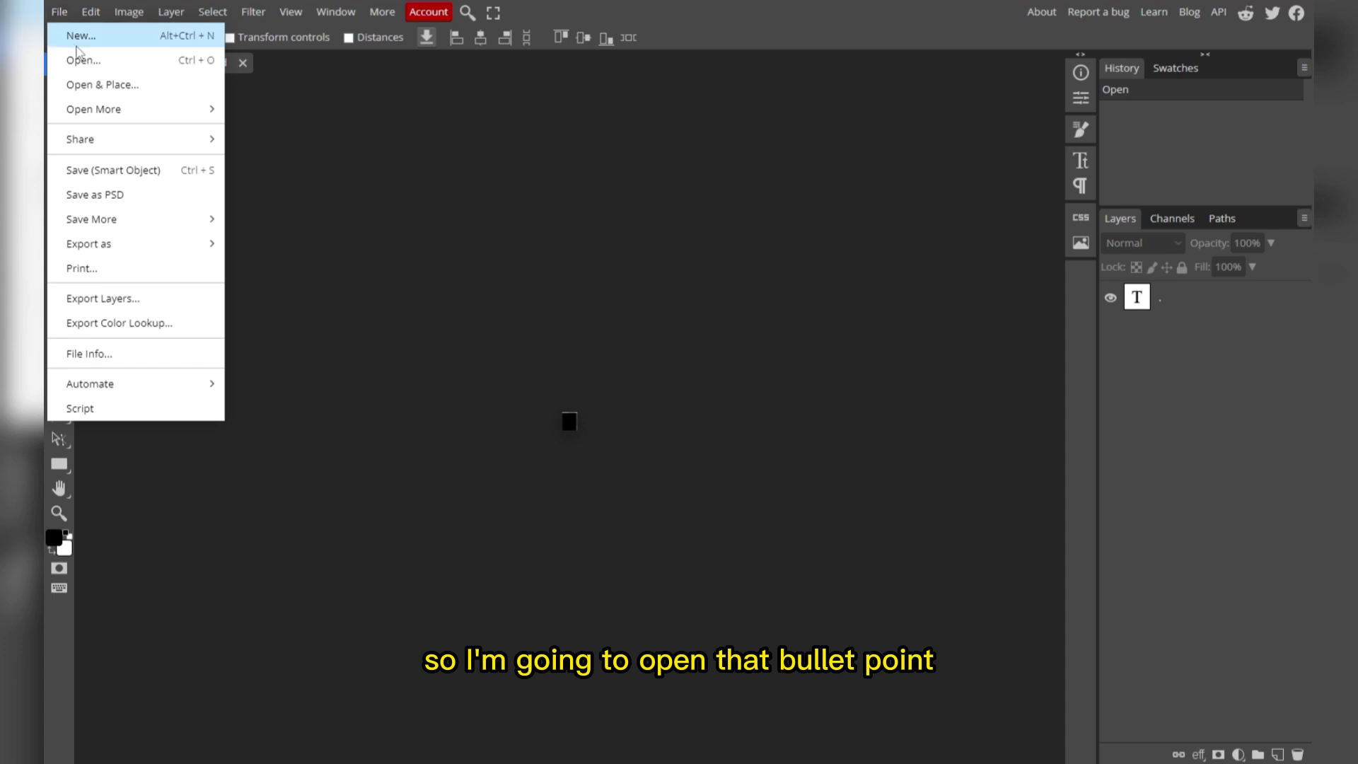
left_click(81, 61)
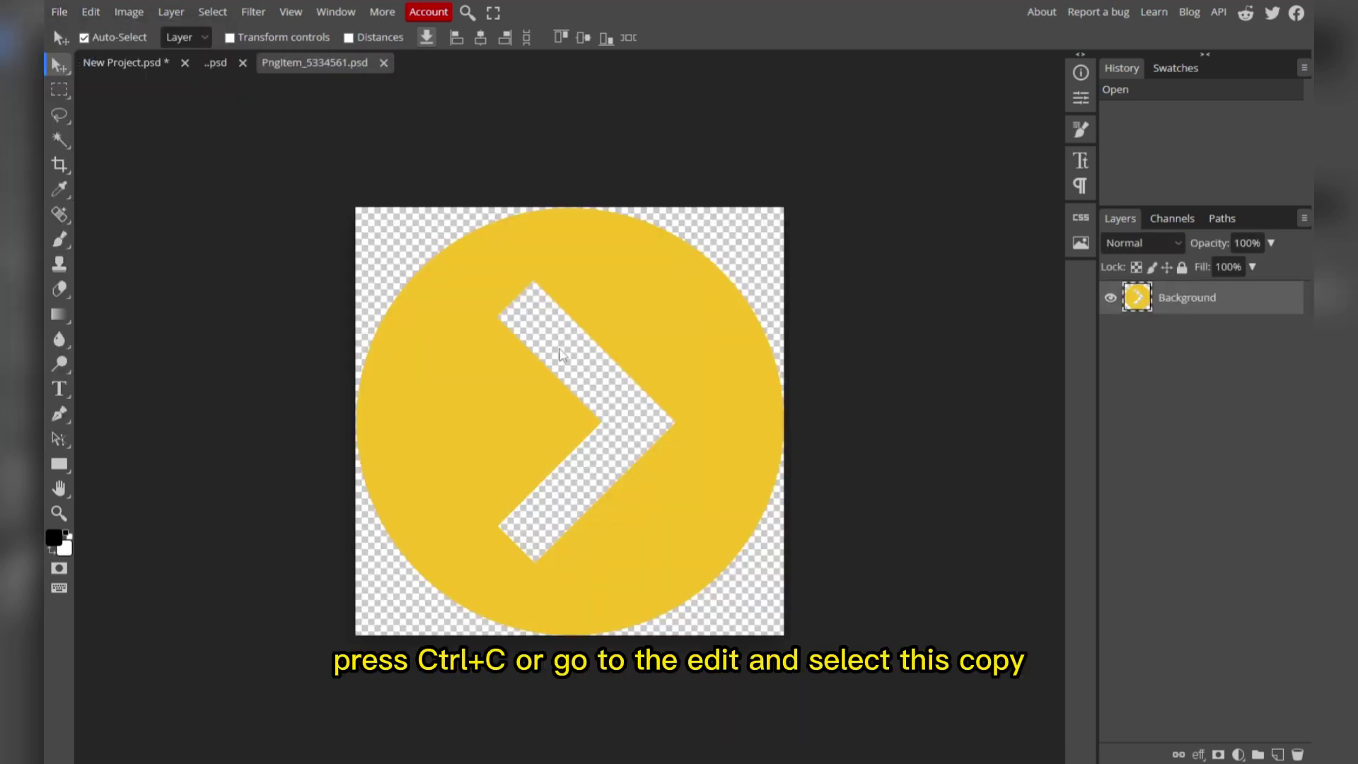
left_click(92, 13)
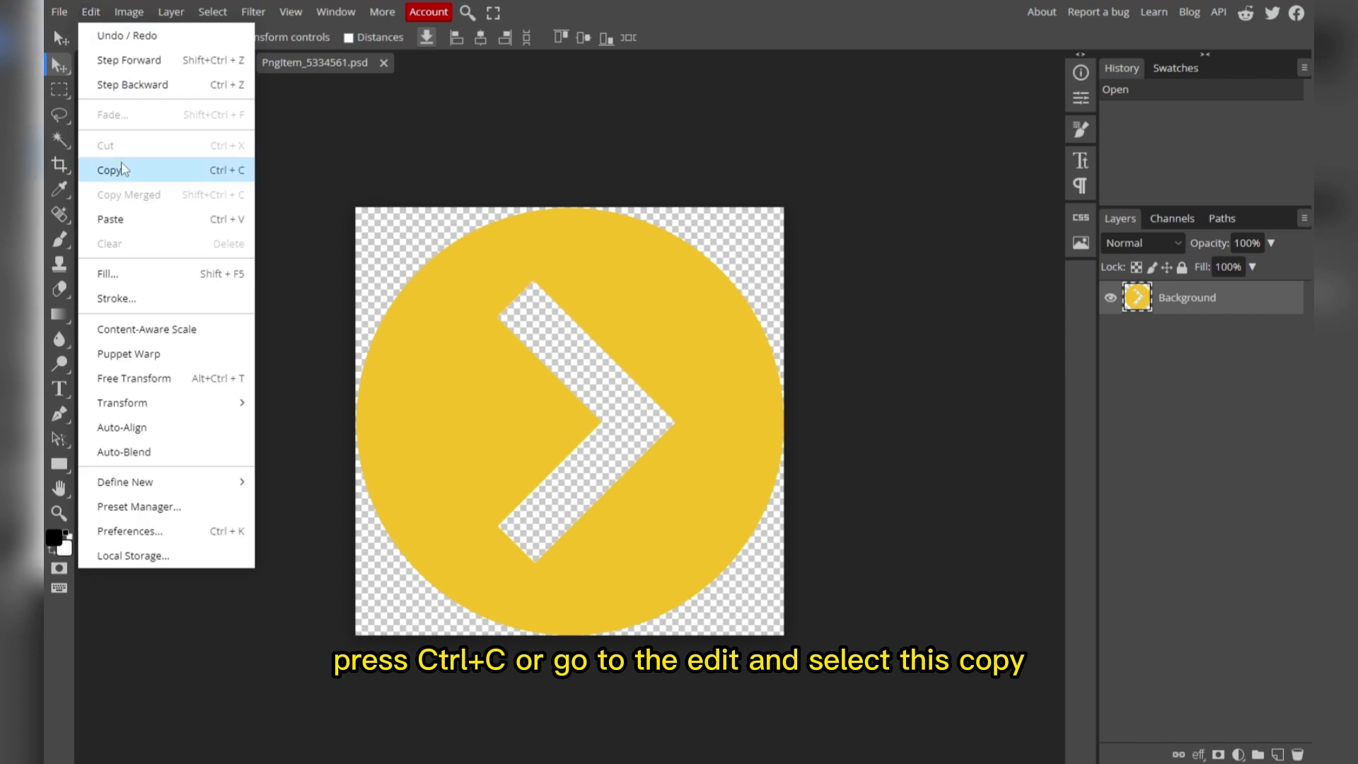
left_click(176, 174)
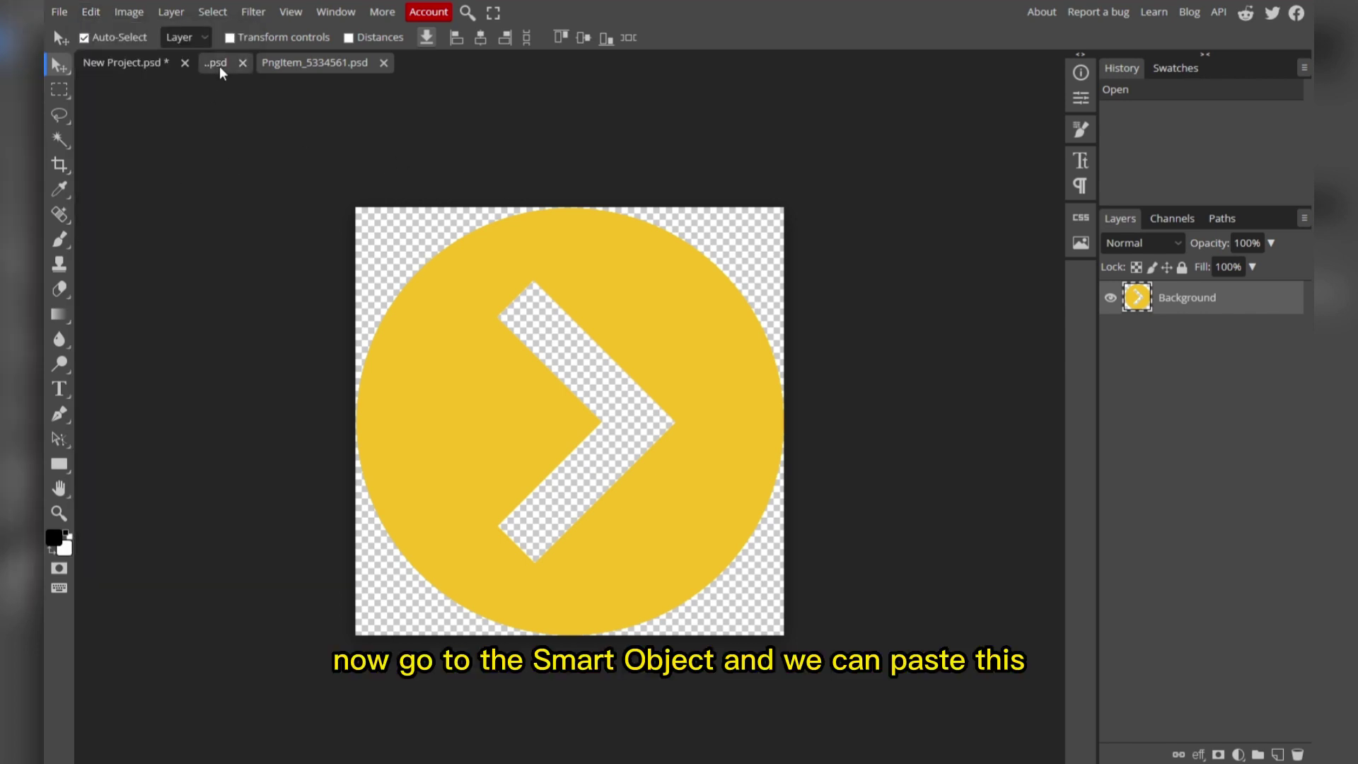
left_click(216, 63)
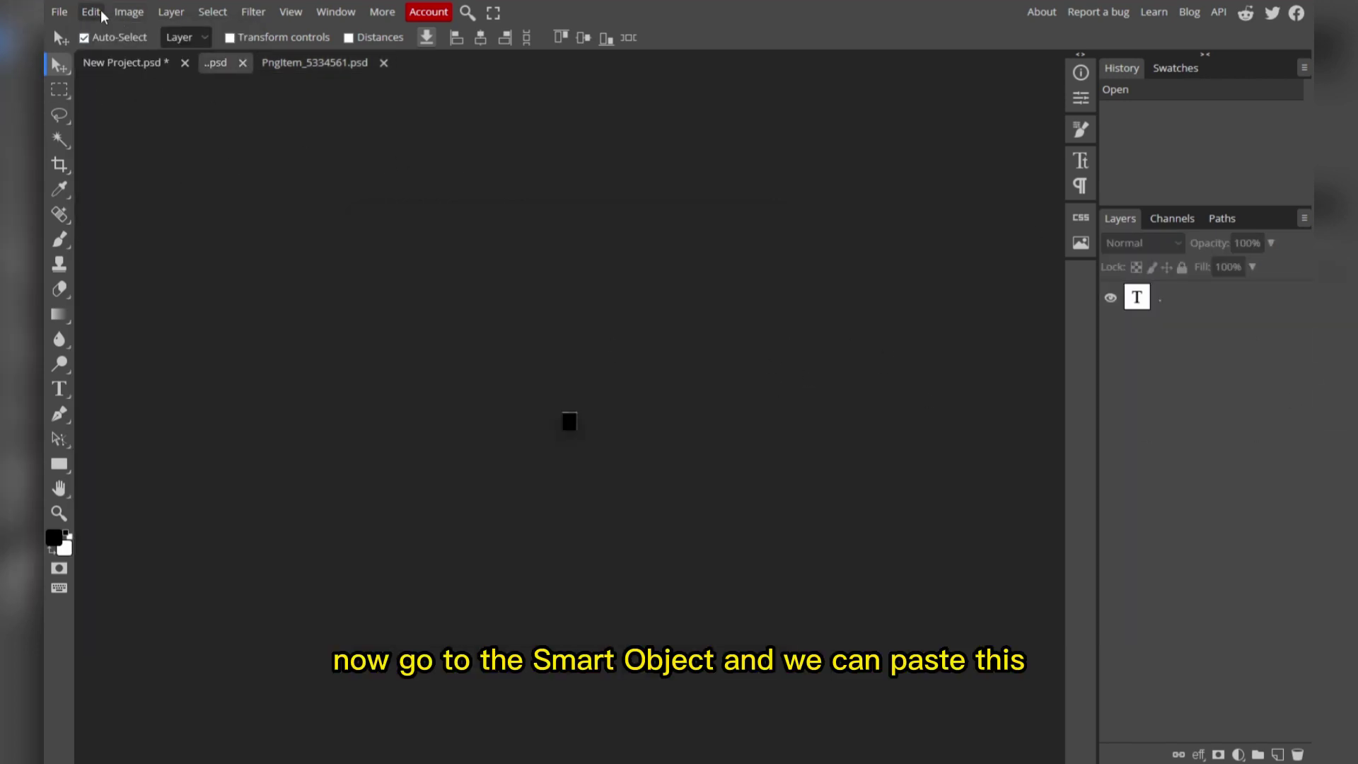
Paste the yellow arrow into the smart object and move its layer above the text layer.
left_click(90, 12)
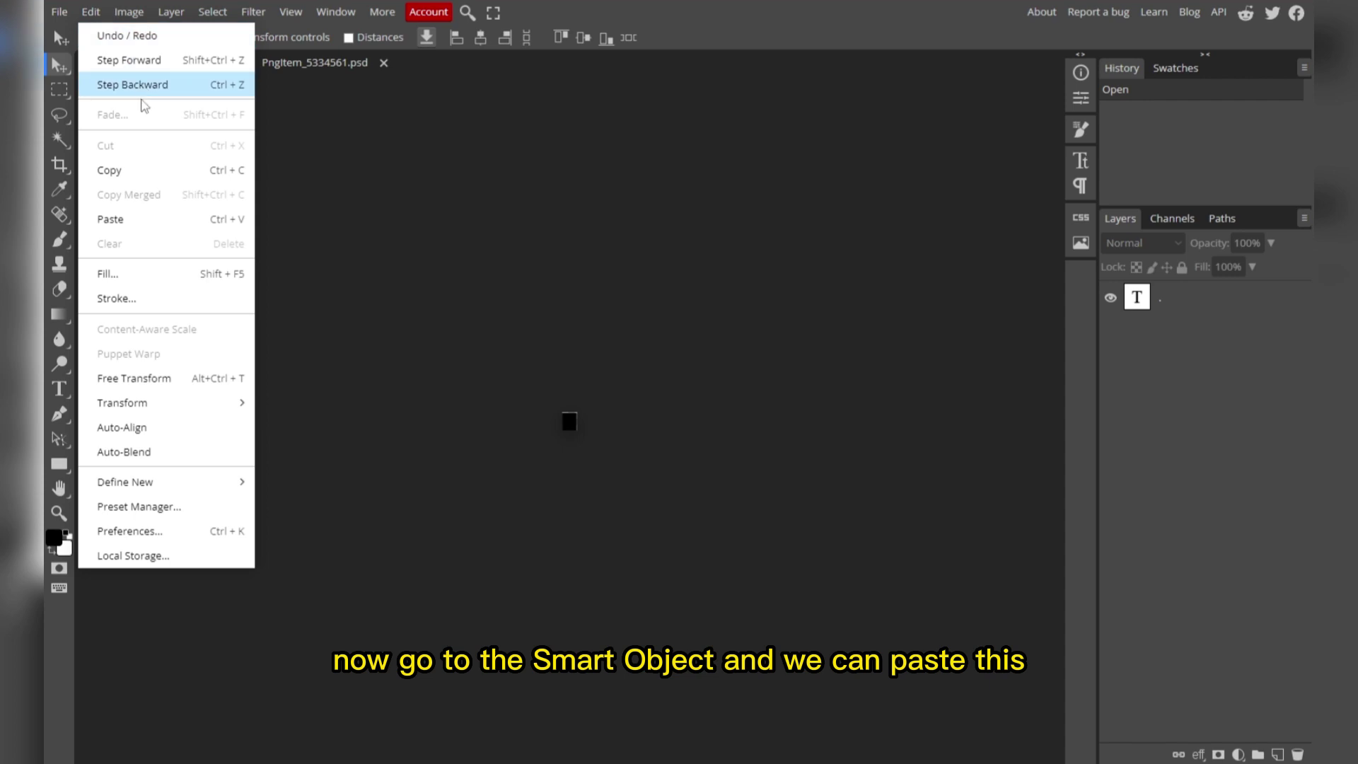
left_click(141, 222)
left_click(322, 84)
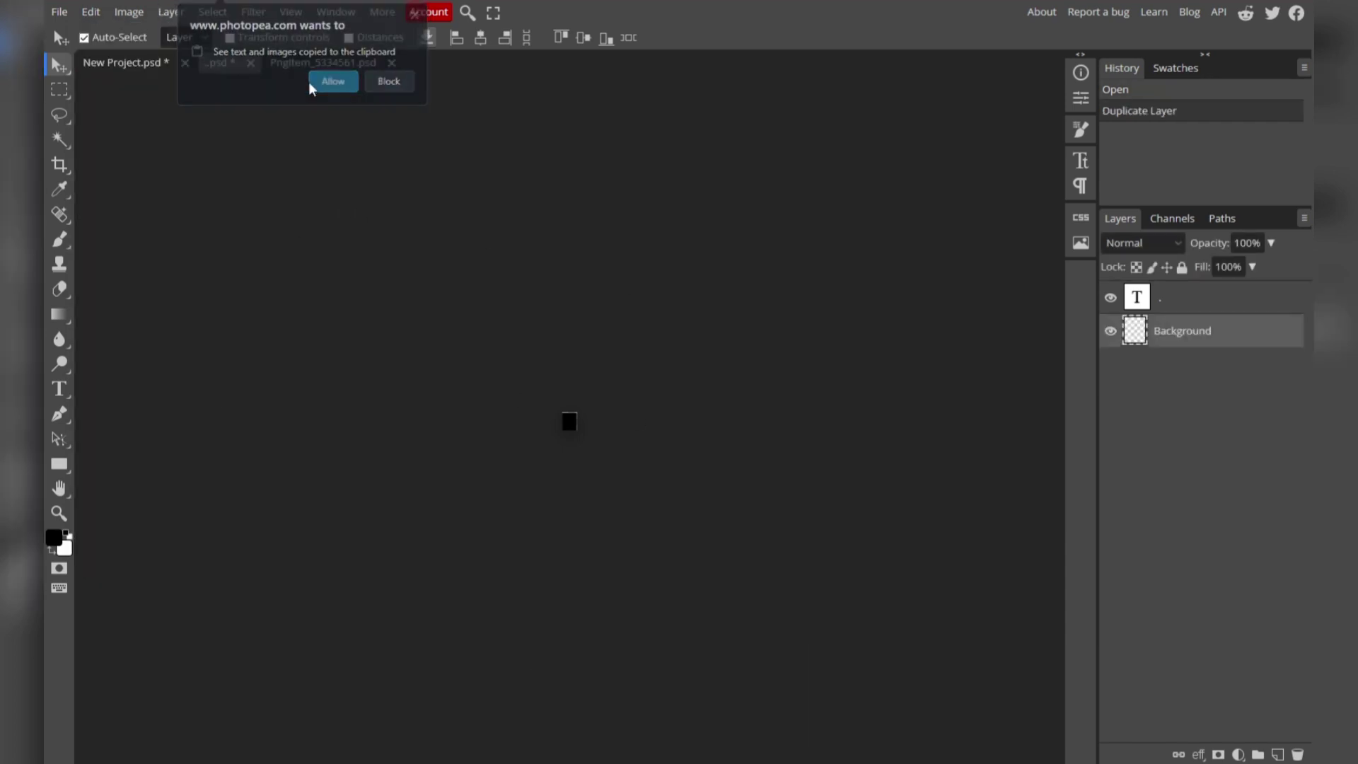
left_click_drag(1130, 330, 1140, 301)
Shrink the arrow to fill the tiny canvas, hide the full-stop layer, and save.
left_click(230, 38)
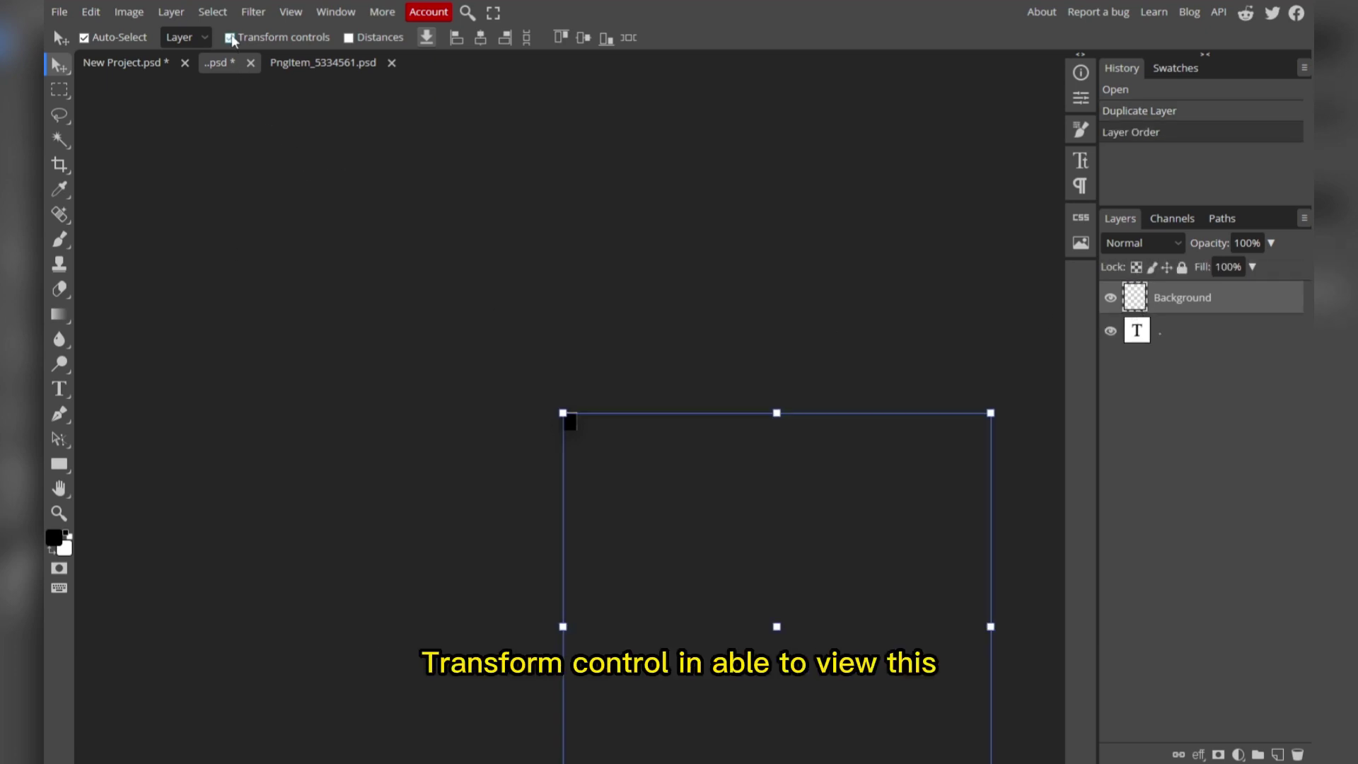
left_click_drag(990, 413, 588, 474)
scroll(589, 474, "up", 5)
left_click_drag(562, 386, 571, 392)
left_click_drag(605, 436, 598, 428)
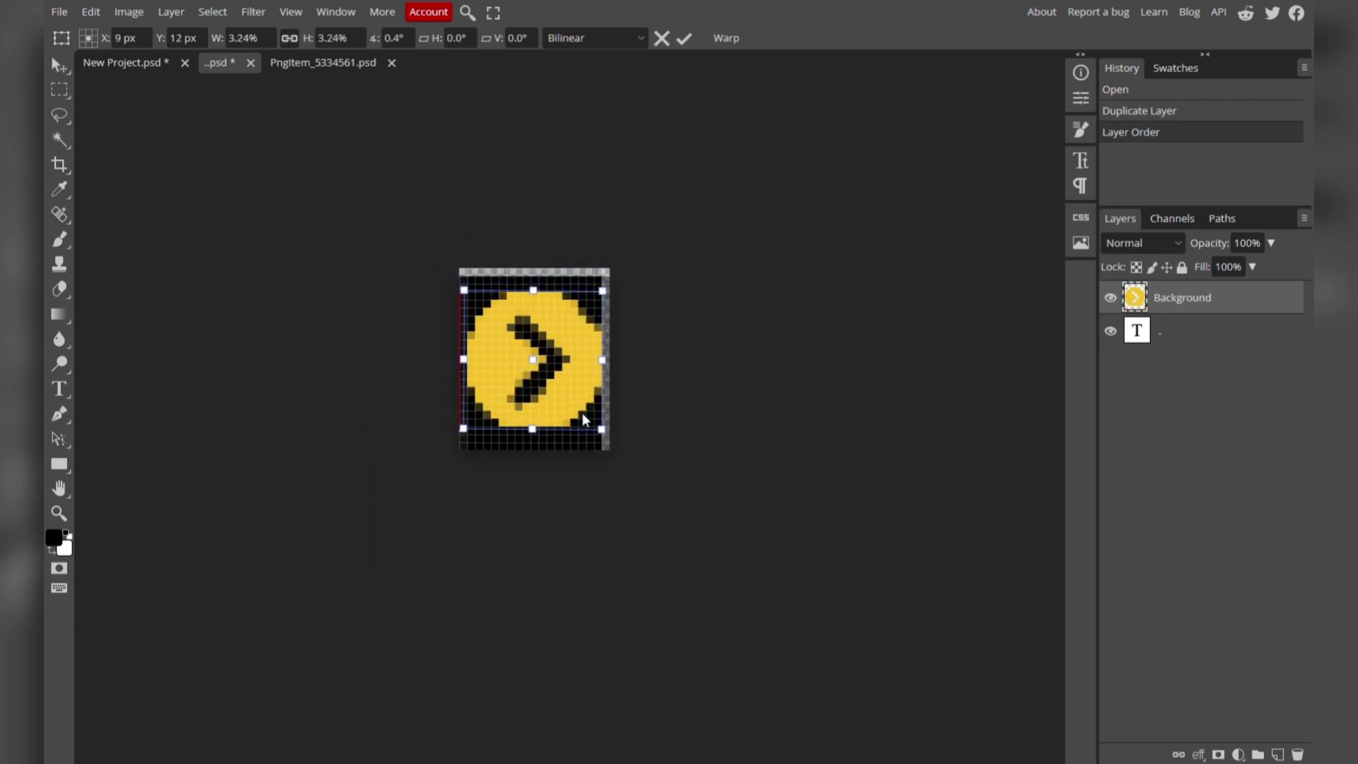
key("Return")
left_click(1111, 331)
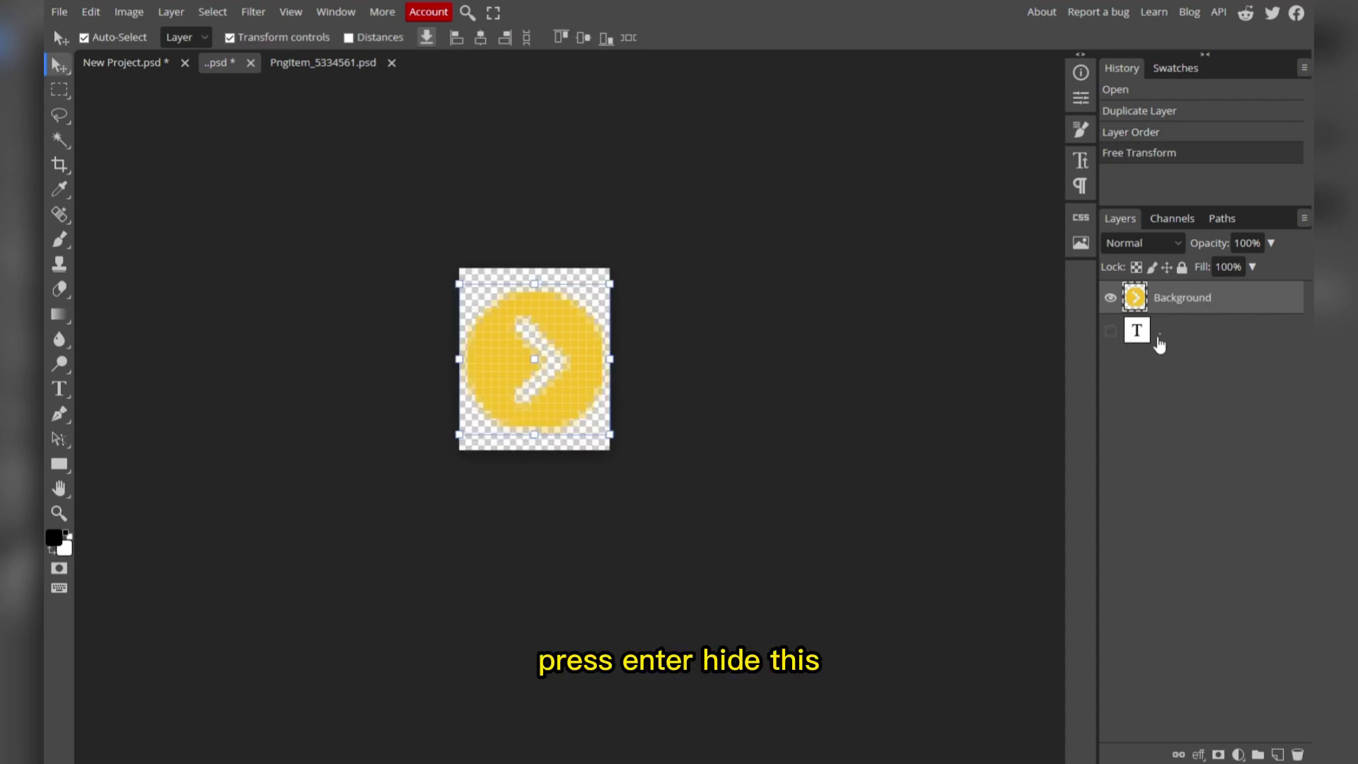
key("ctrl+s")
left_click(60, 12)
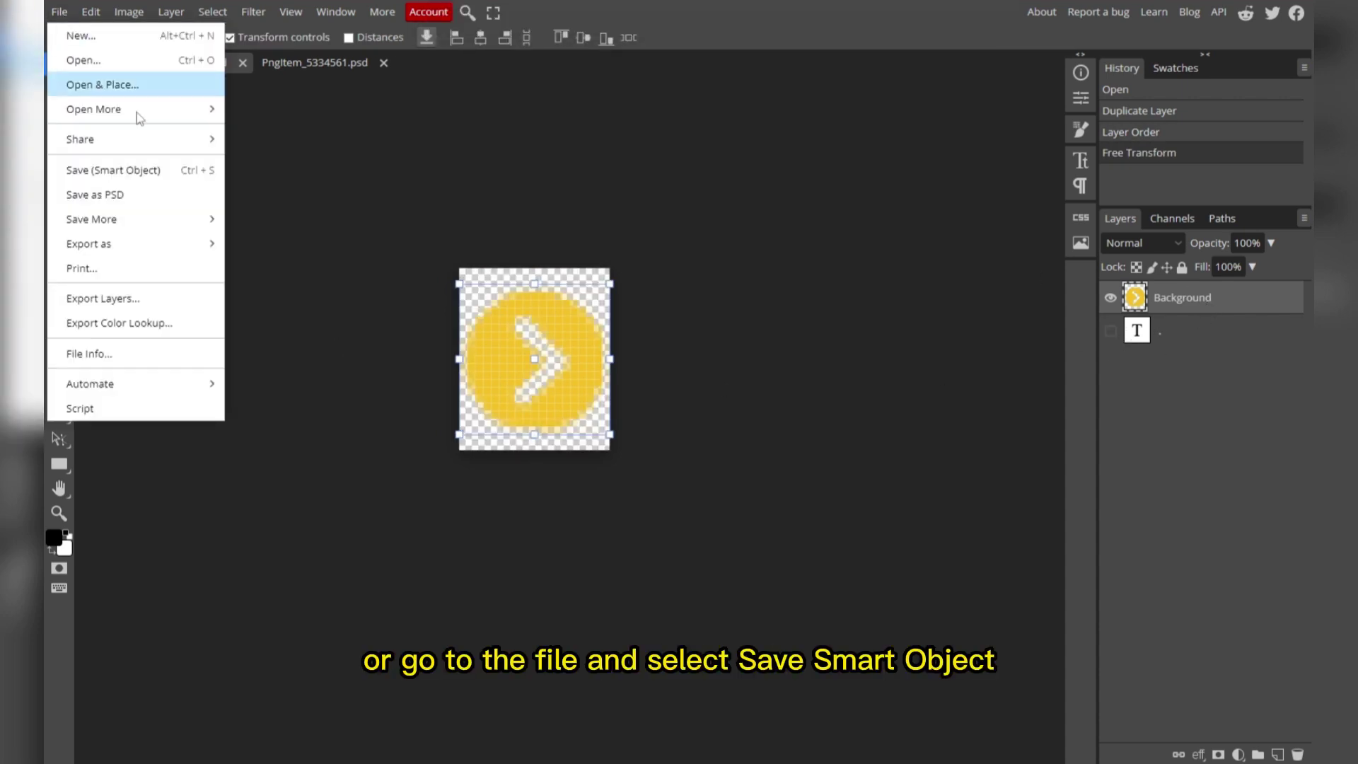
Save the smart object so both bullets show yellow arrows, then return to PngItem_5334561.psd.
left_click(133, 177)
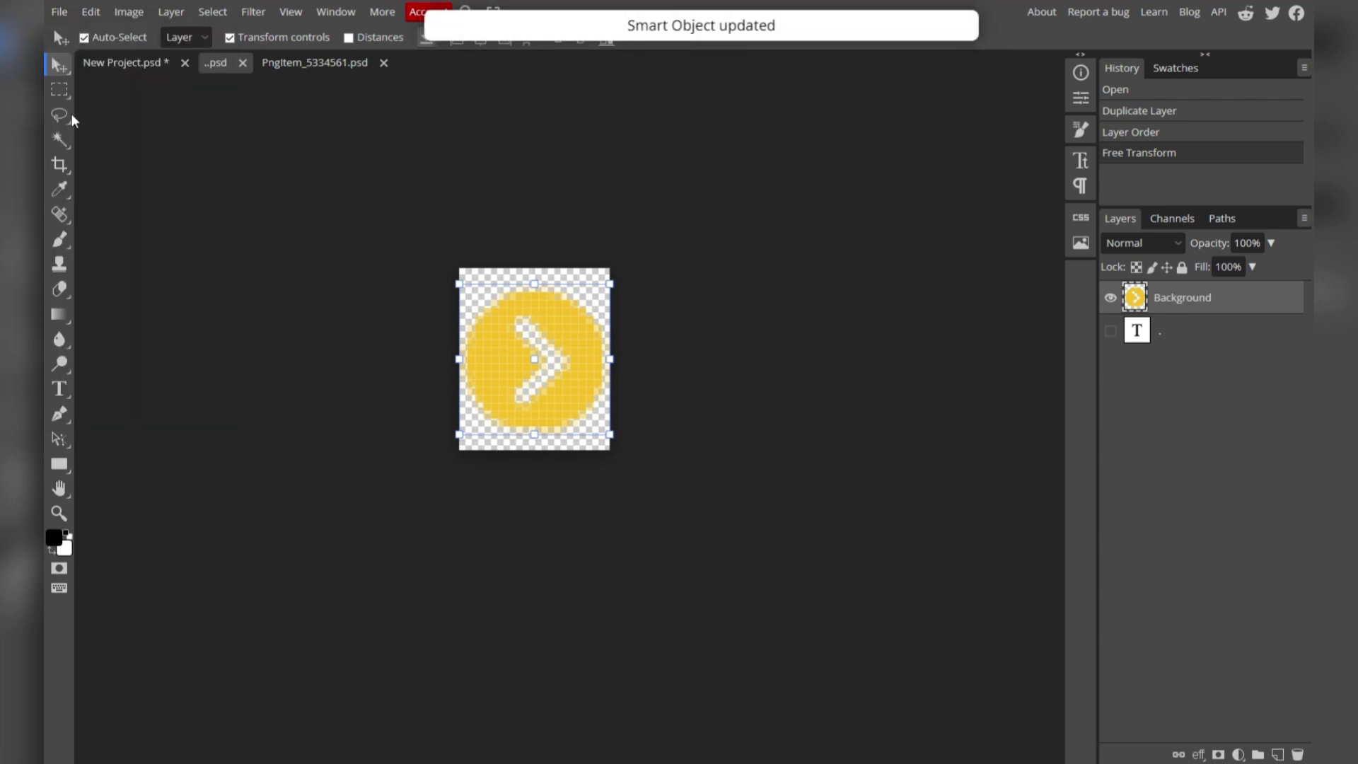
left_click(110, 65)
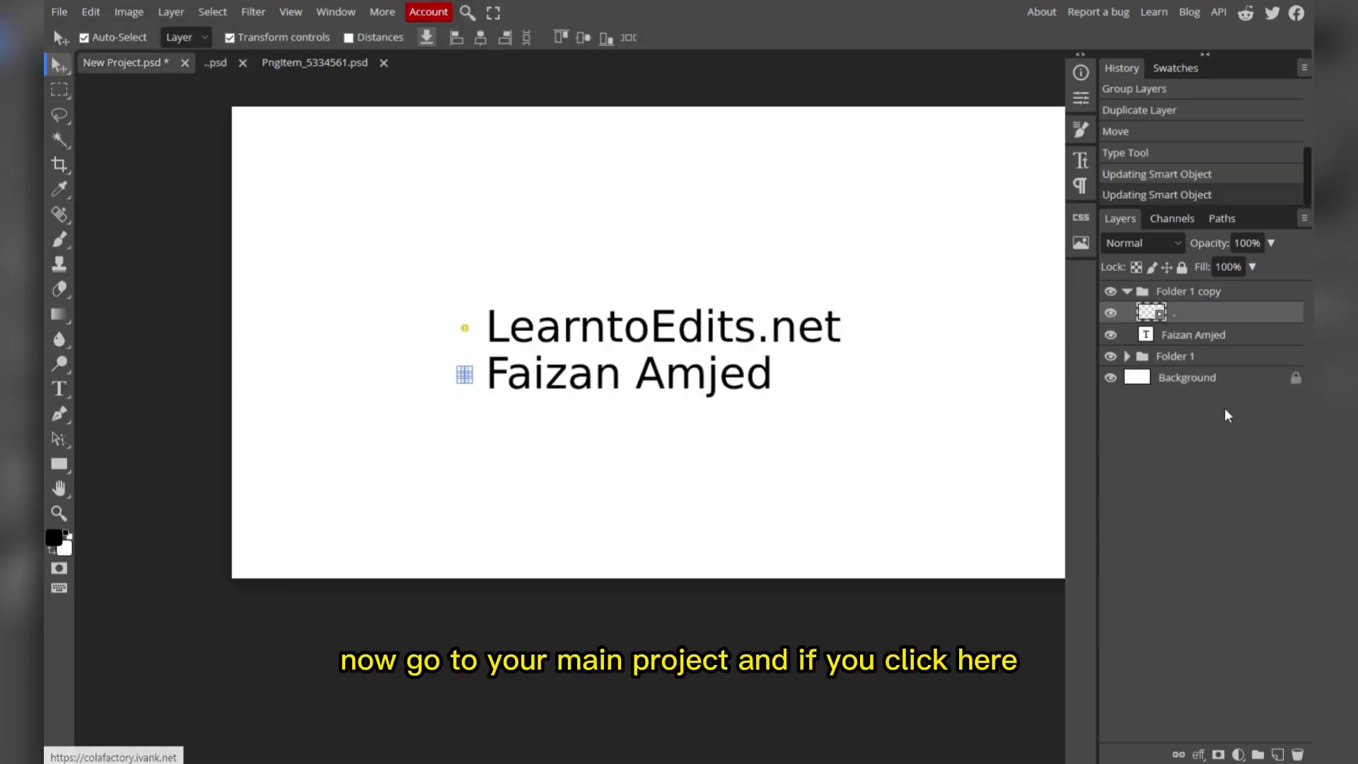
left_click(1164, 382)
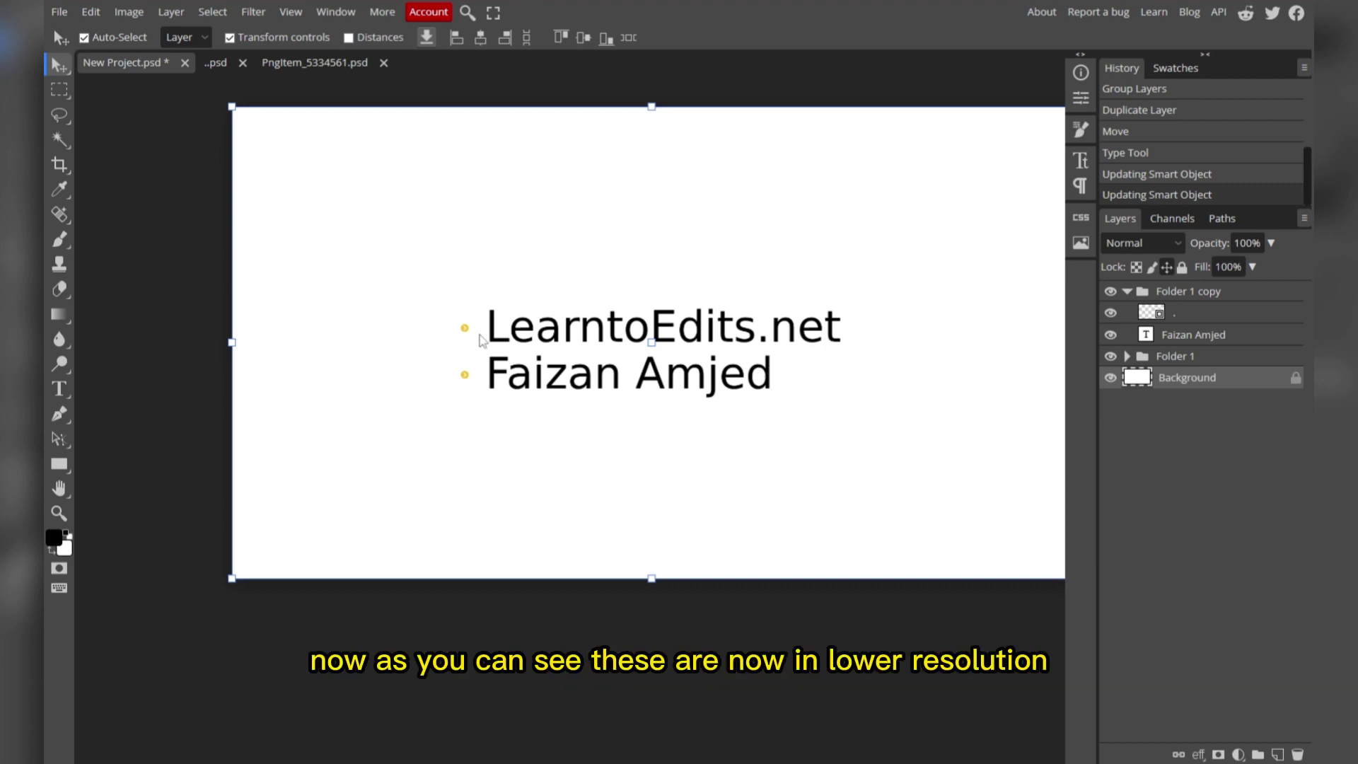
scroll(440, 344, "up", 5)
scroll(514, 331, "down", 5)
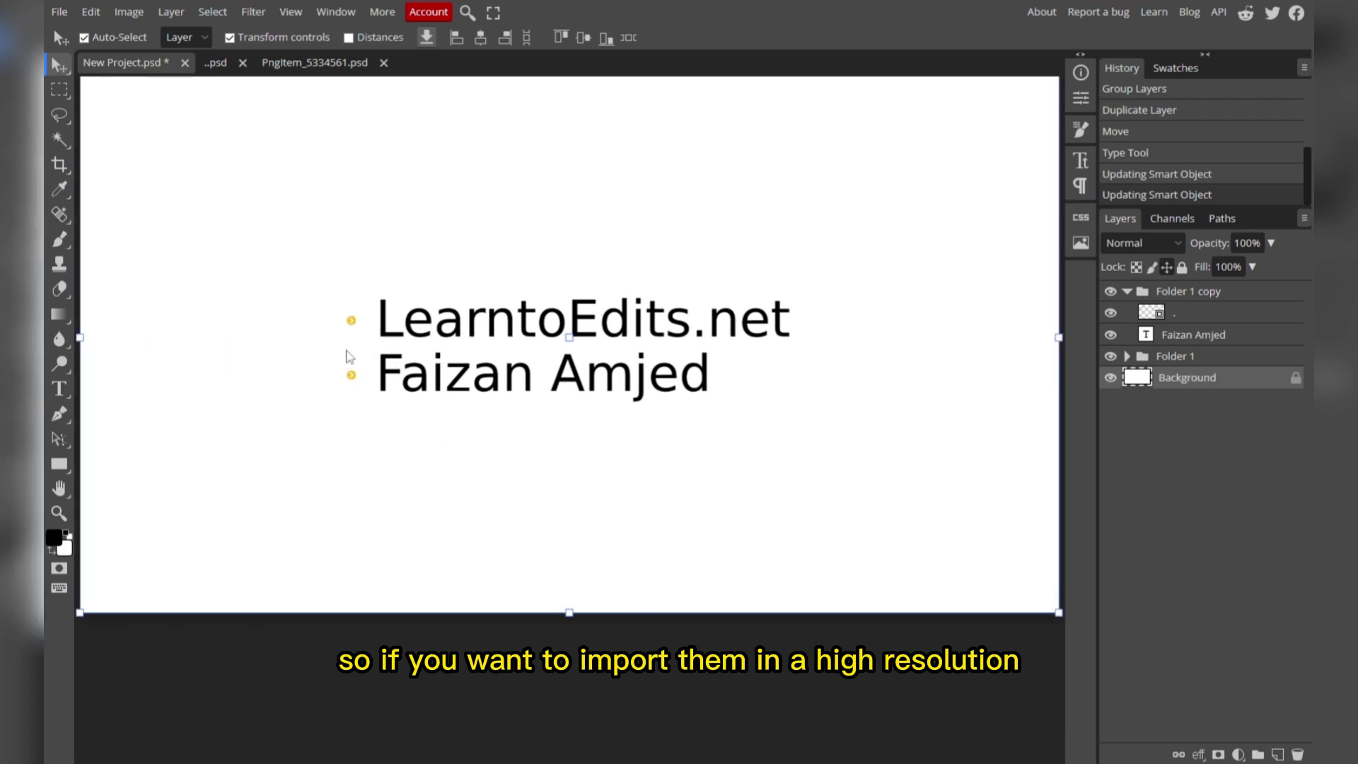
left_click(306, 65)
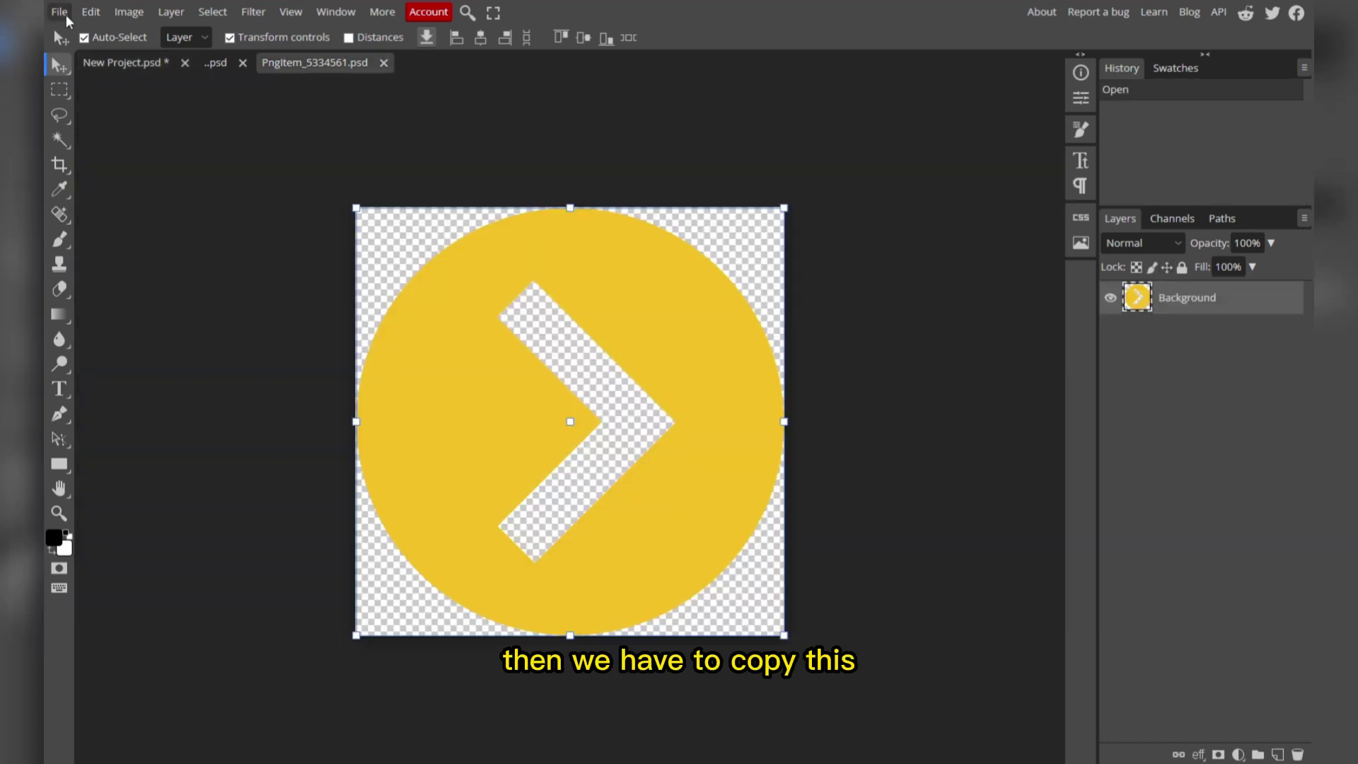
Copy the full-resolution yellow arrow from PngItem and paste it into the main project.
left_click(88, 13)
left_click(113, 170)
left_click(134, 61)
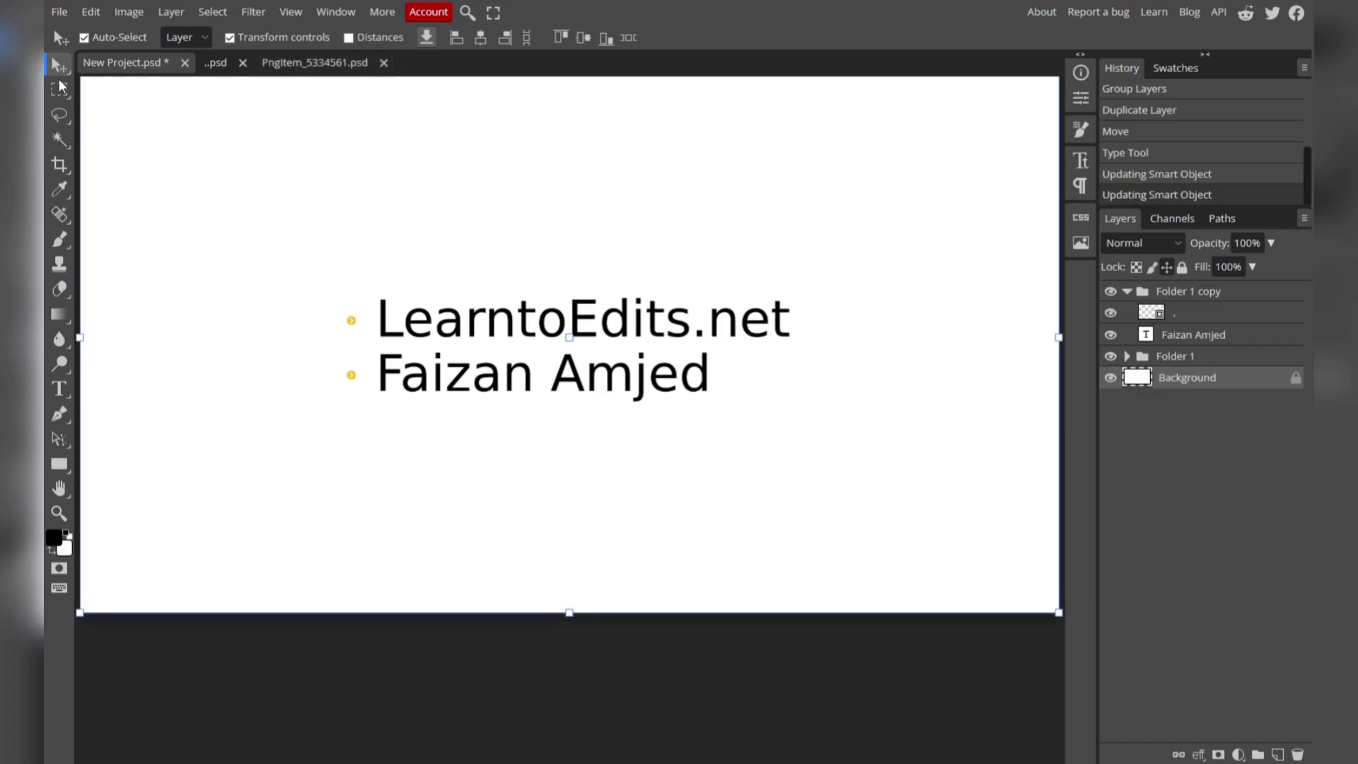
left_click(90, 12)
left_click(111, 219)
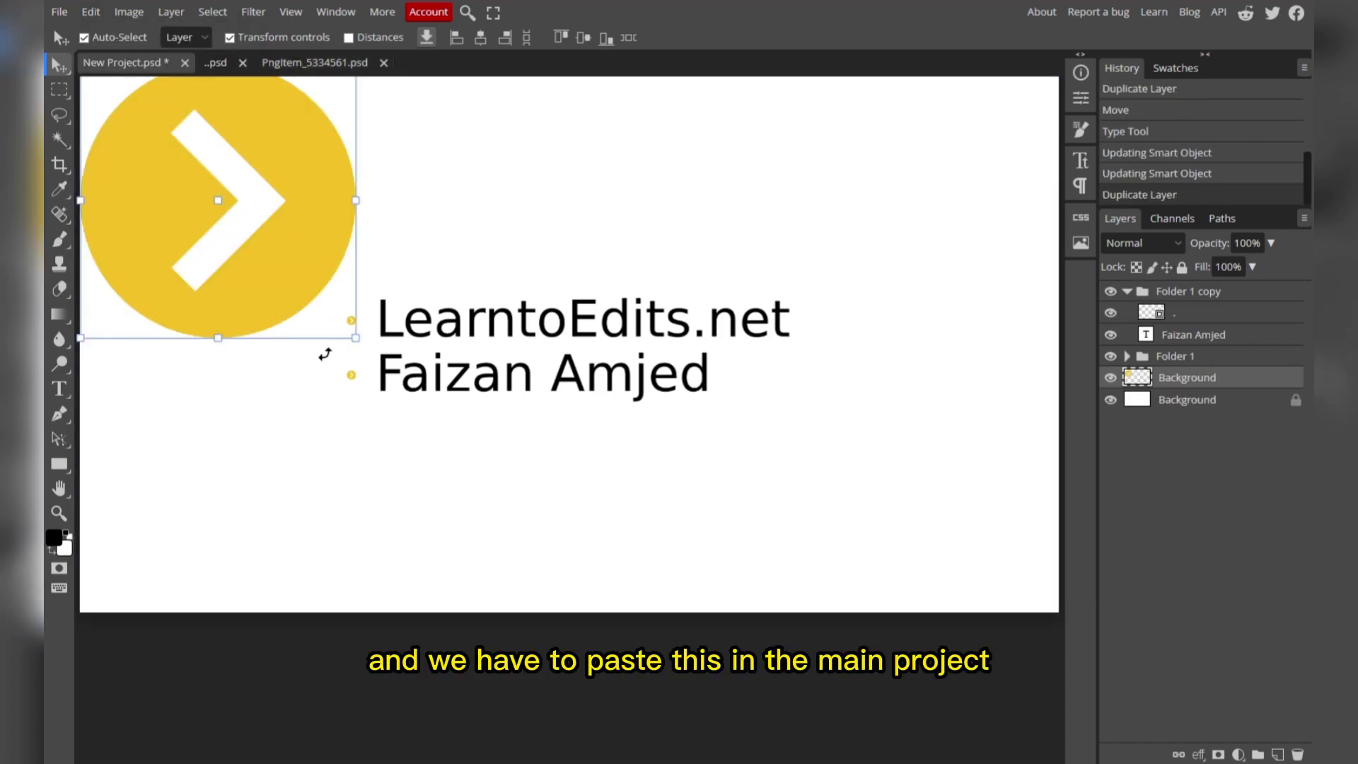
Scale the pasted arrow to about 9.6% beside LearntoEdits.net and move its layer into Folder 1.
key("ctrl+t")
left_click_drag(356, 338, 339, 303)
scroll(339, 303, "up", 3)
left_click_drag(399, 207, 396, 348)
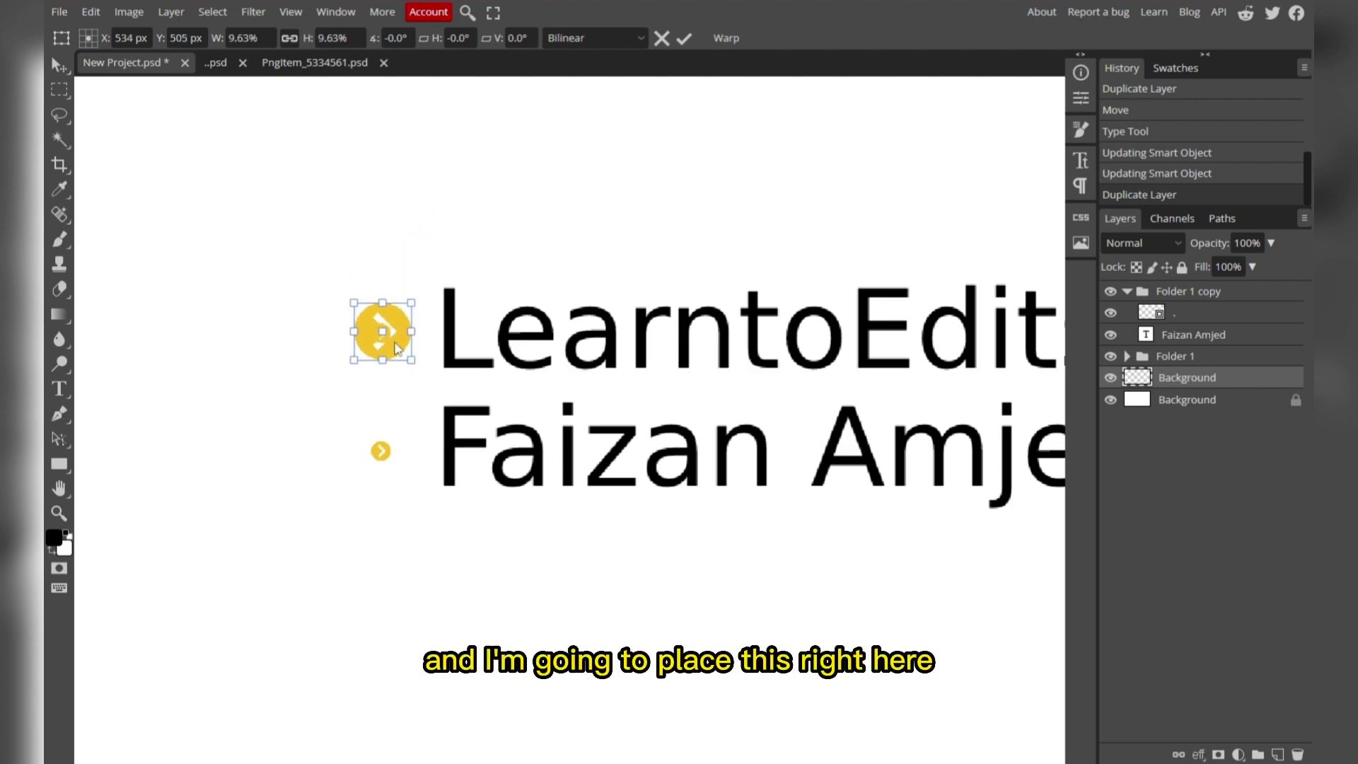
left_click(1127, 356)
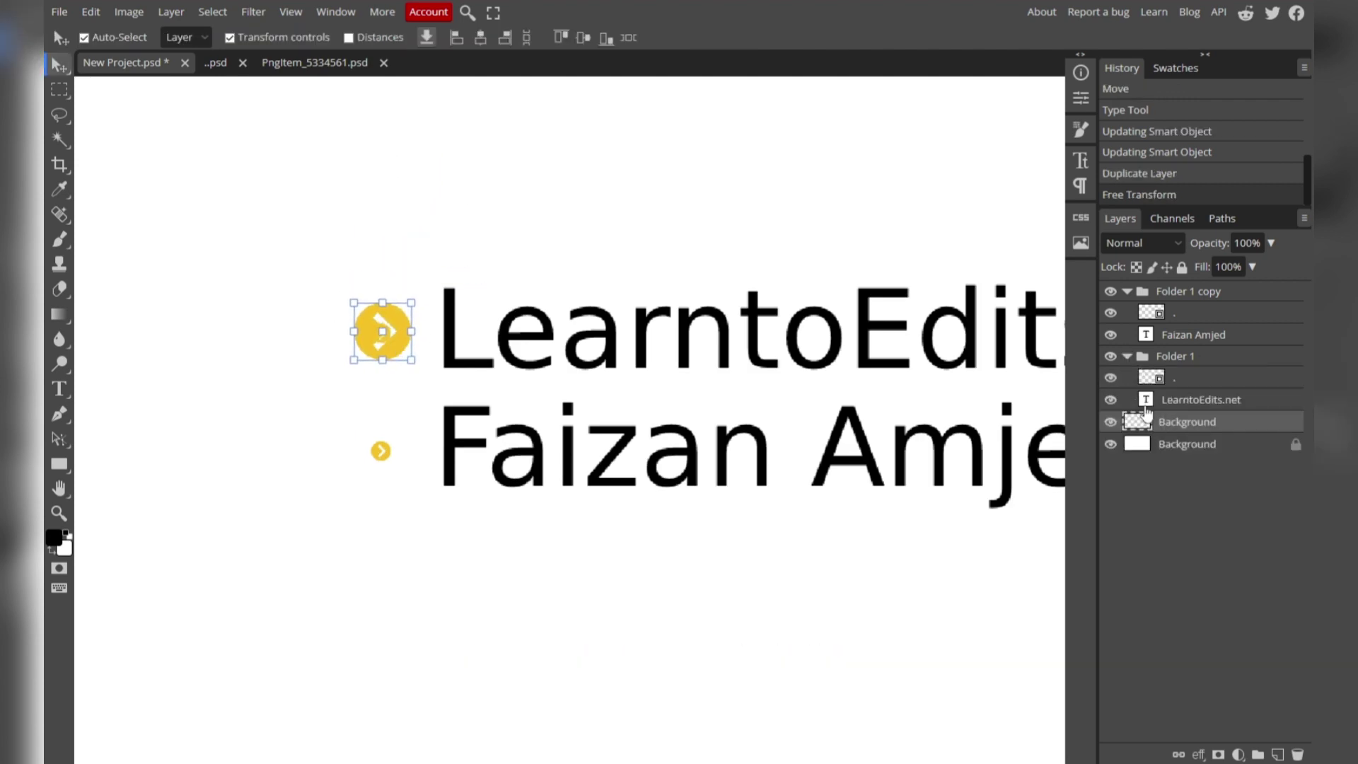
left_click_drag(1149, 421, 1169, 396)
right_click(1183, 404)
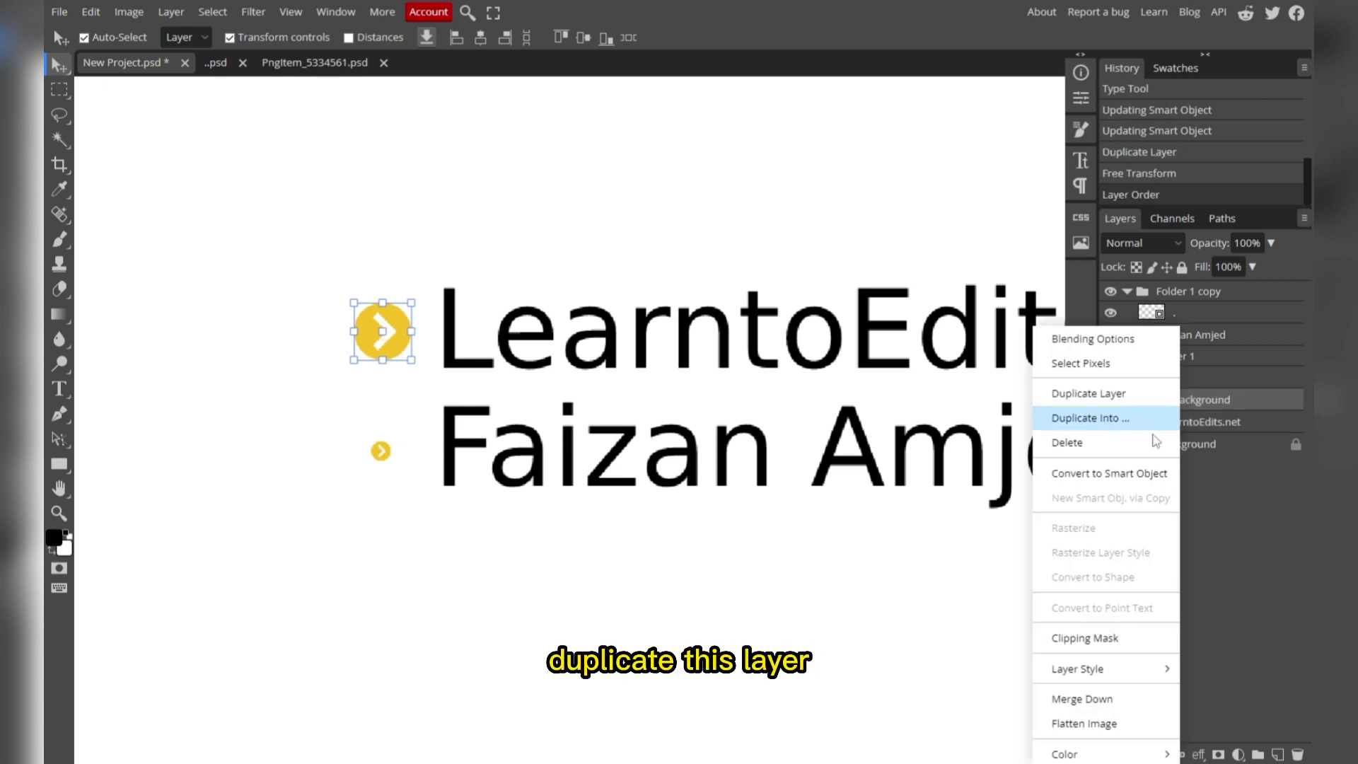
left_click(1123, 389)
left_click_drag(1160, 409, 1189, 334)
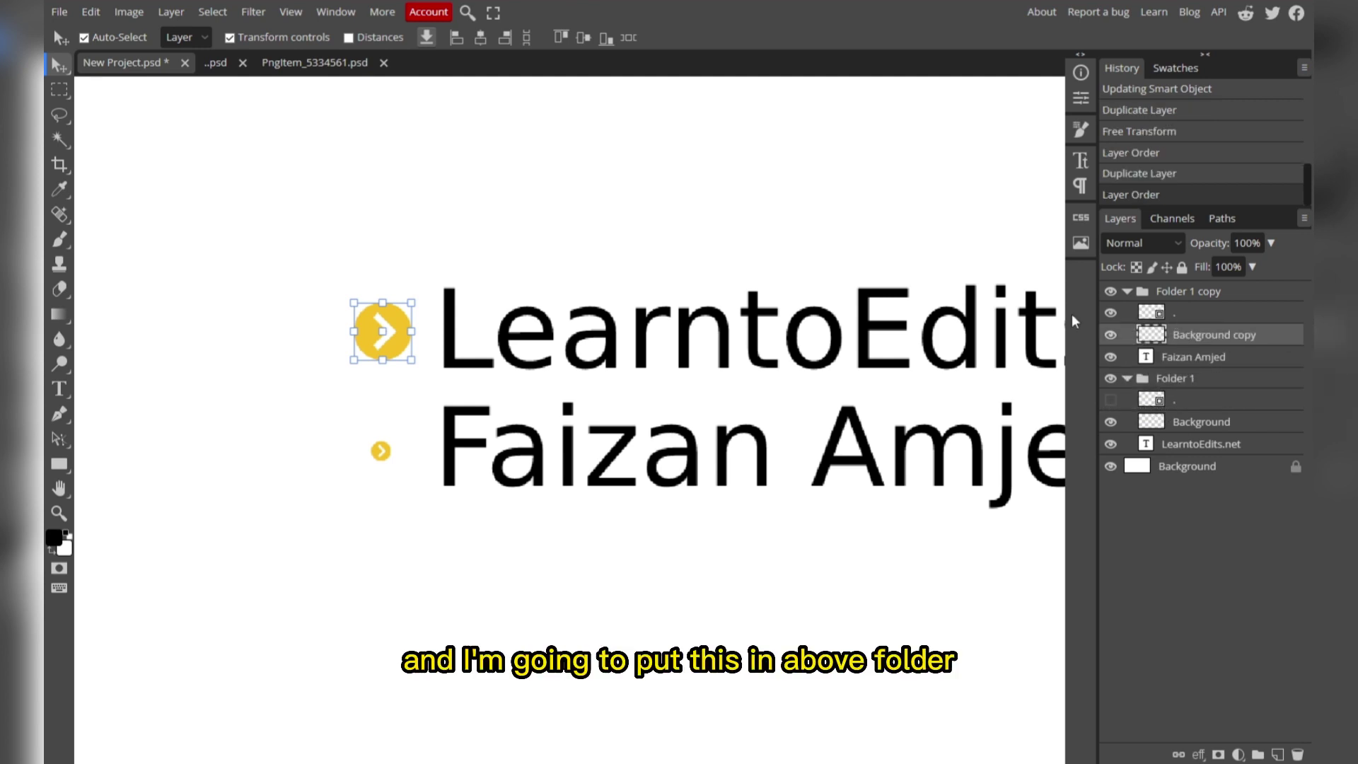
left_click(1109, 313)
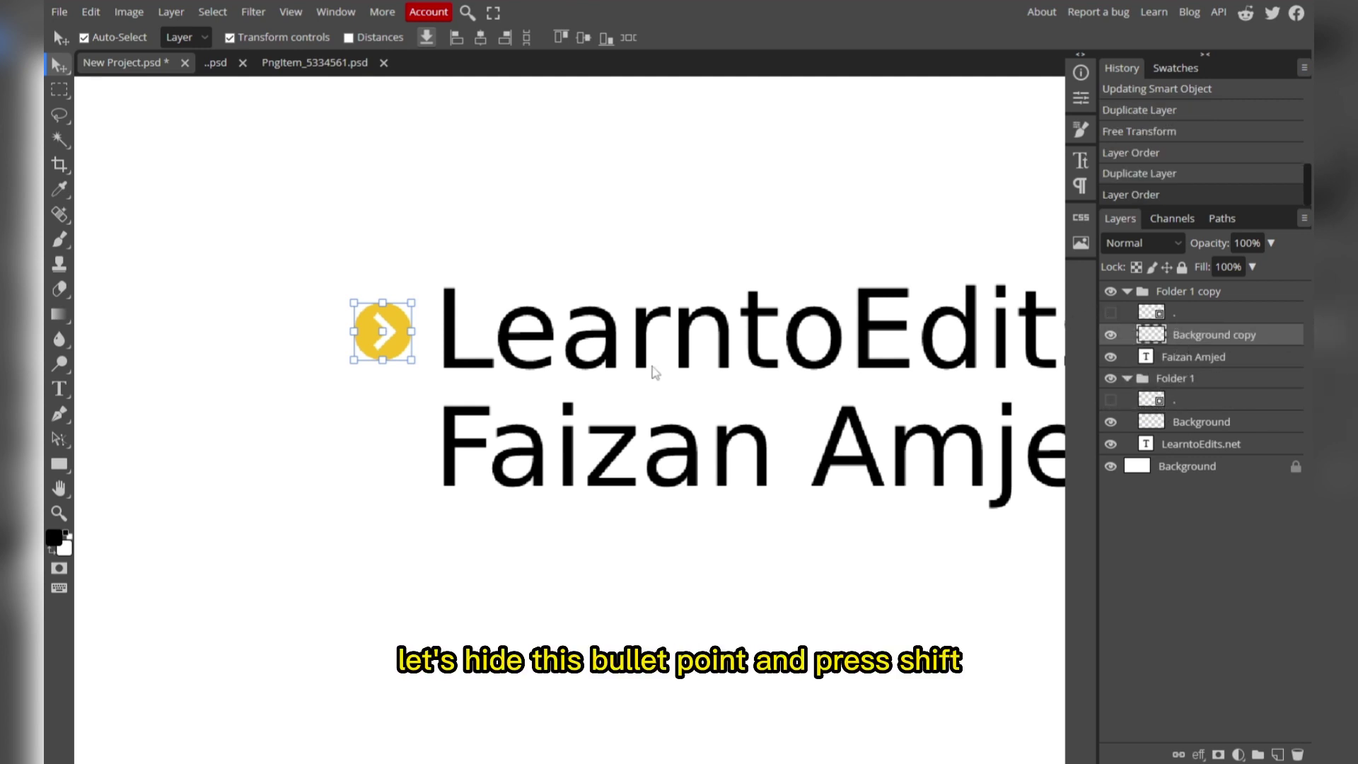
left_click_drag(398, 348, 393, 463)
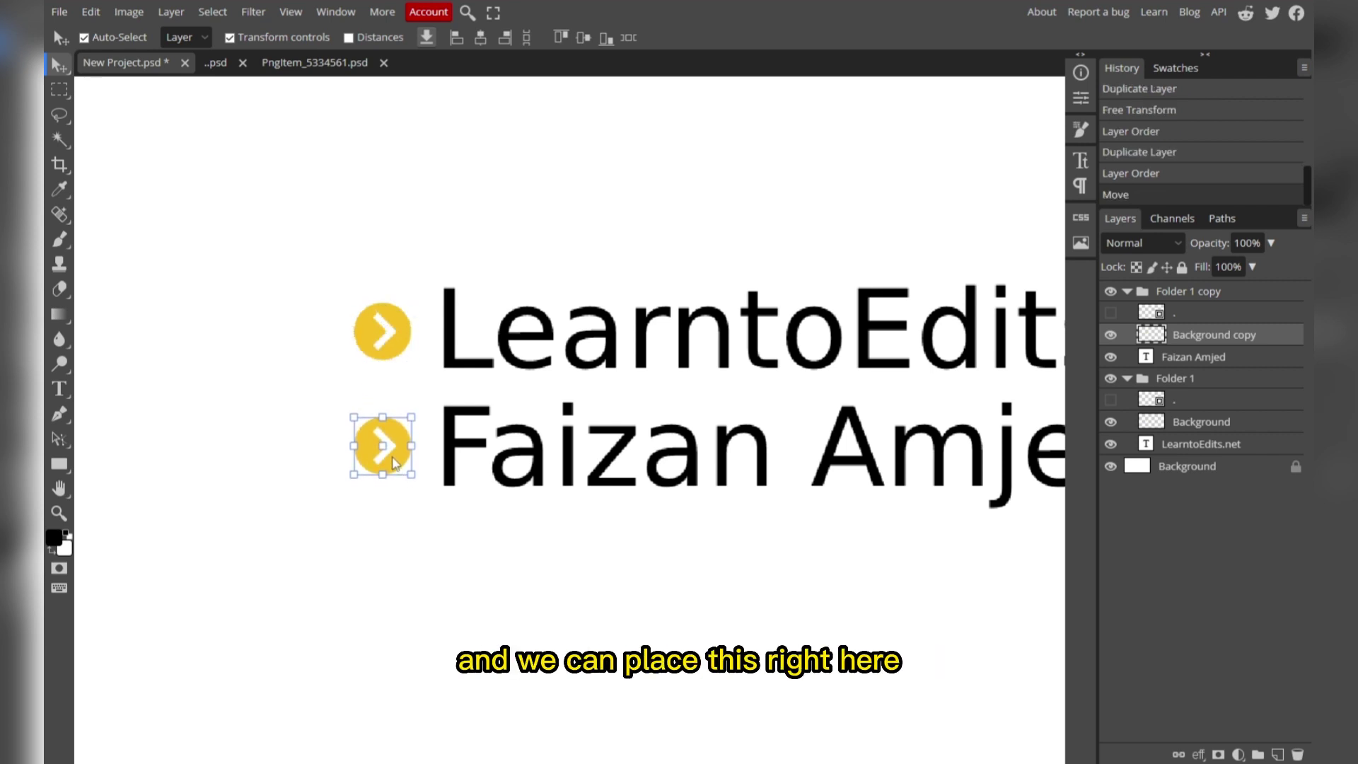
scroll(394, 461, "down", 3)
left_click(1126, 291)
Give the top arrow layer a black Color Overlay through Blending Options.
right_click(1147, 357)
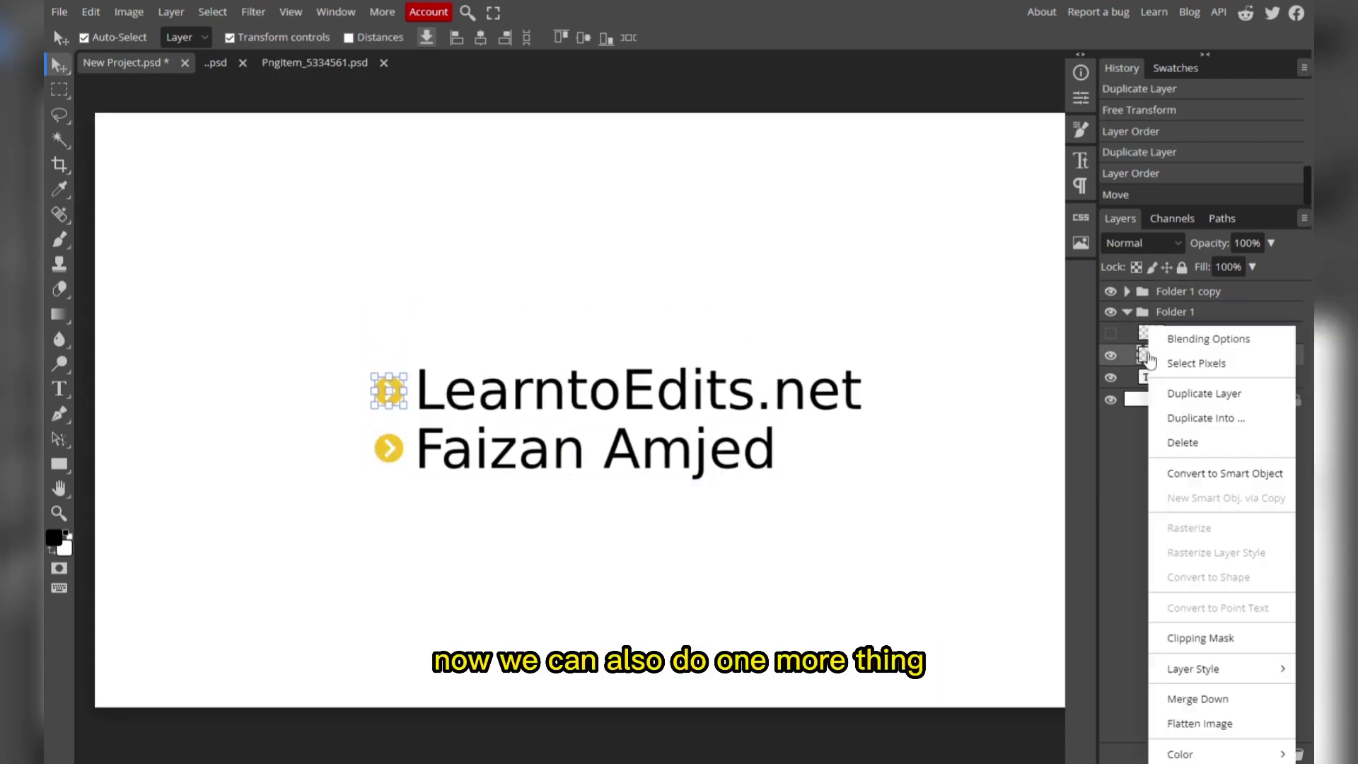
left_click(1202, 338)
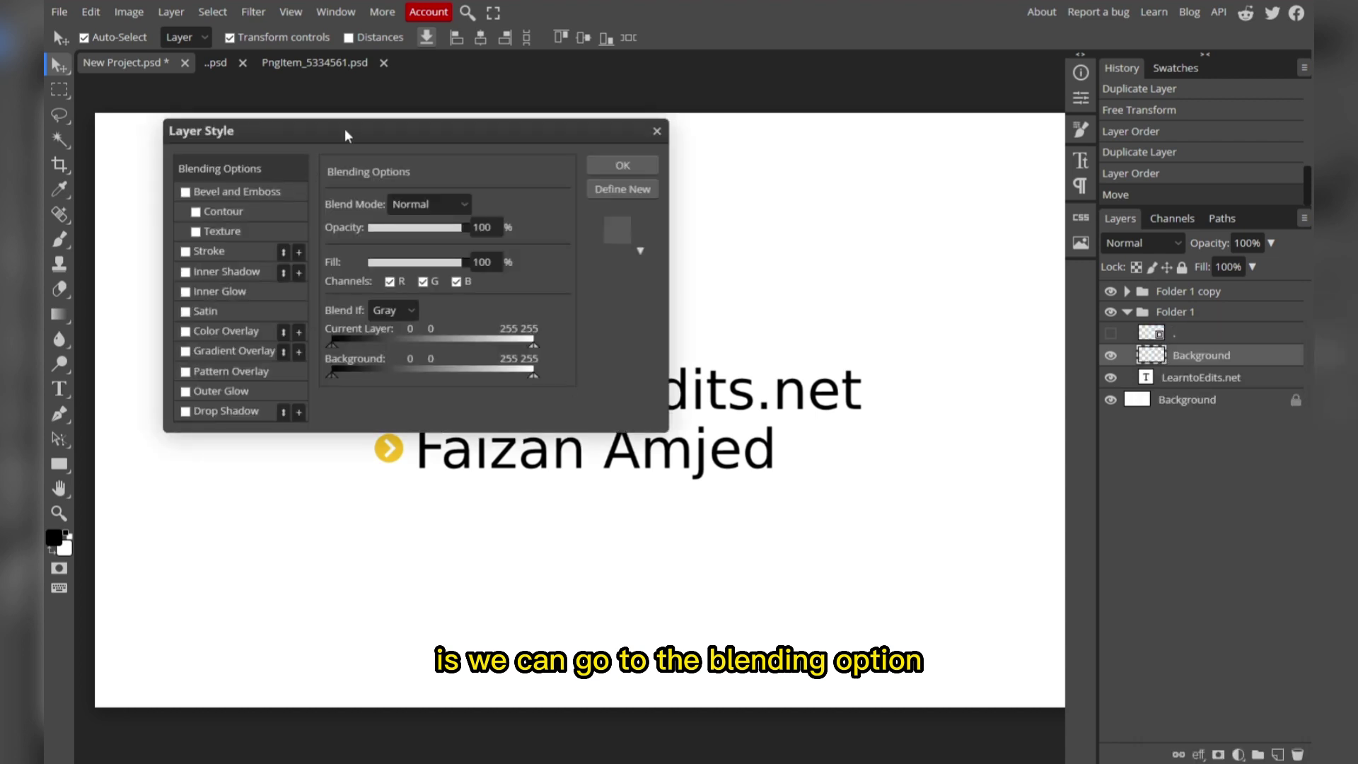
left_click_drag(347, 136, 1028, 267)
left_click(868, 466)
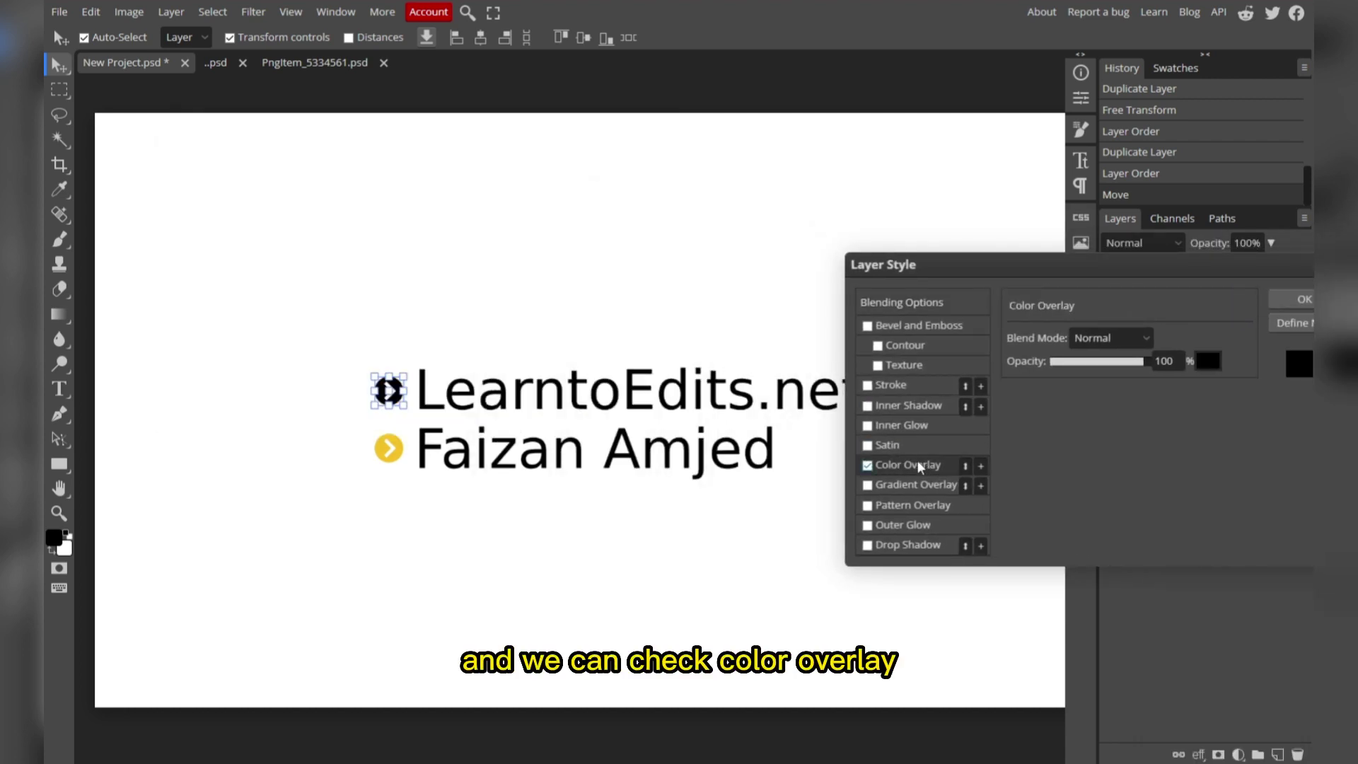
left_click(1303, 299)
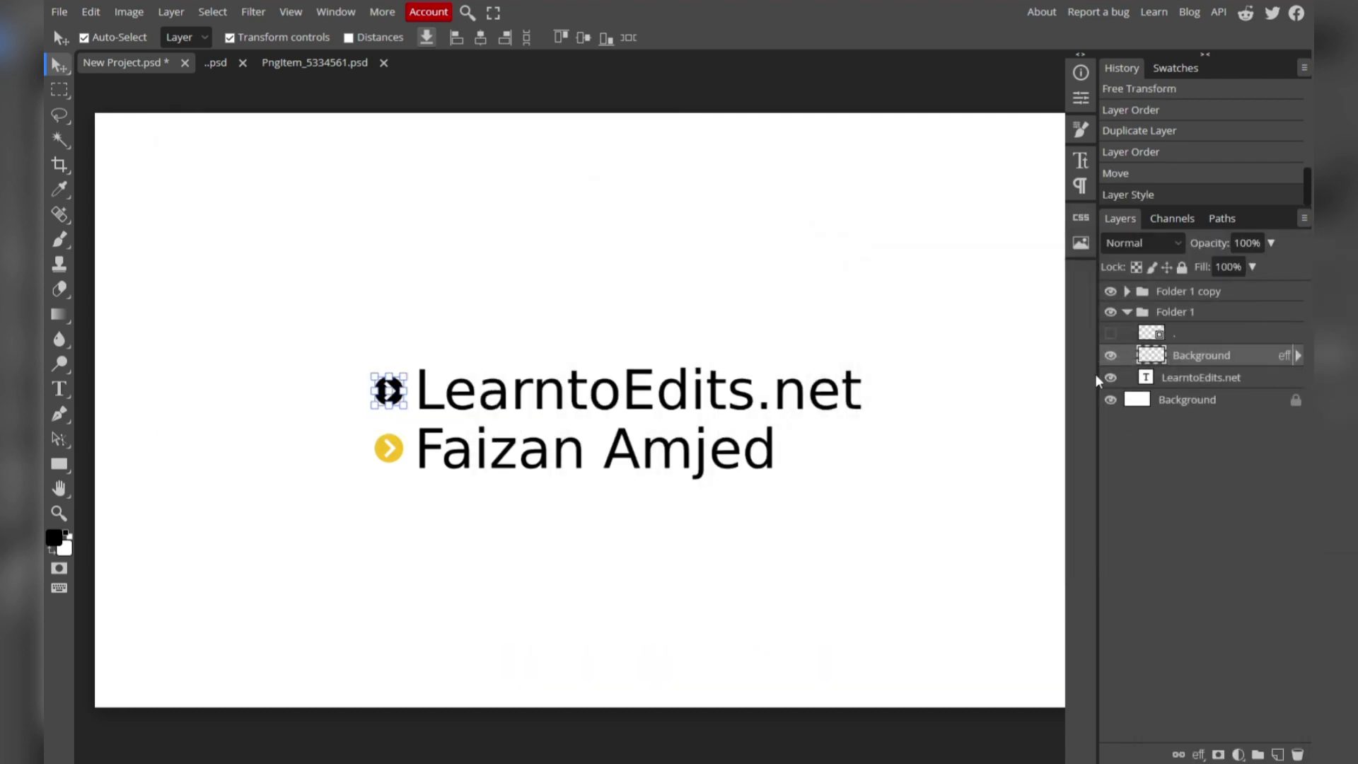
Copy the top arrow's layer style and paste it onto the second line's arrow in Folder 1 copy.
right_click(1174, 349)
mouse_move(1131, 669)
left_click(1182, 670)
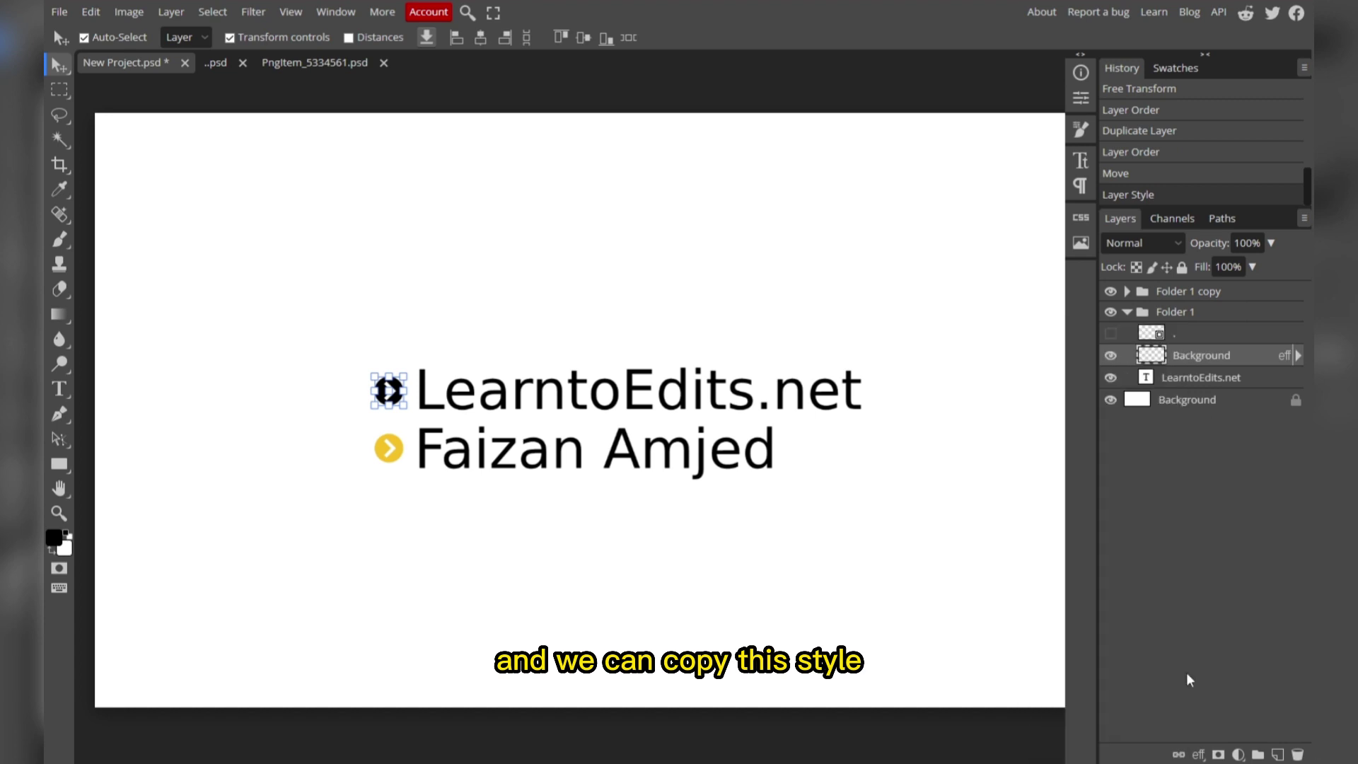
left_click(1128, 311)
left_click(1127, 292)
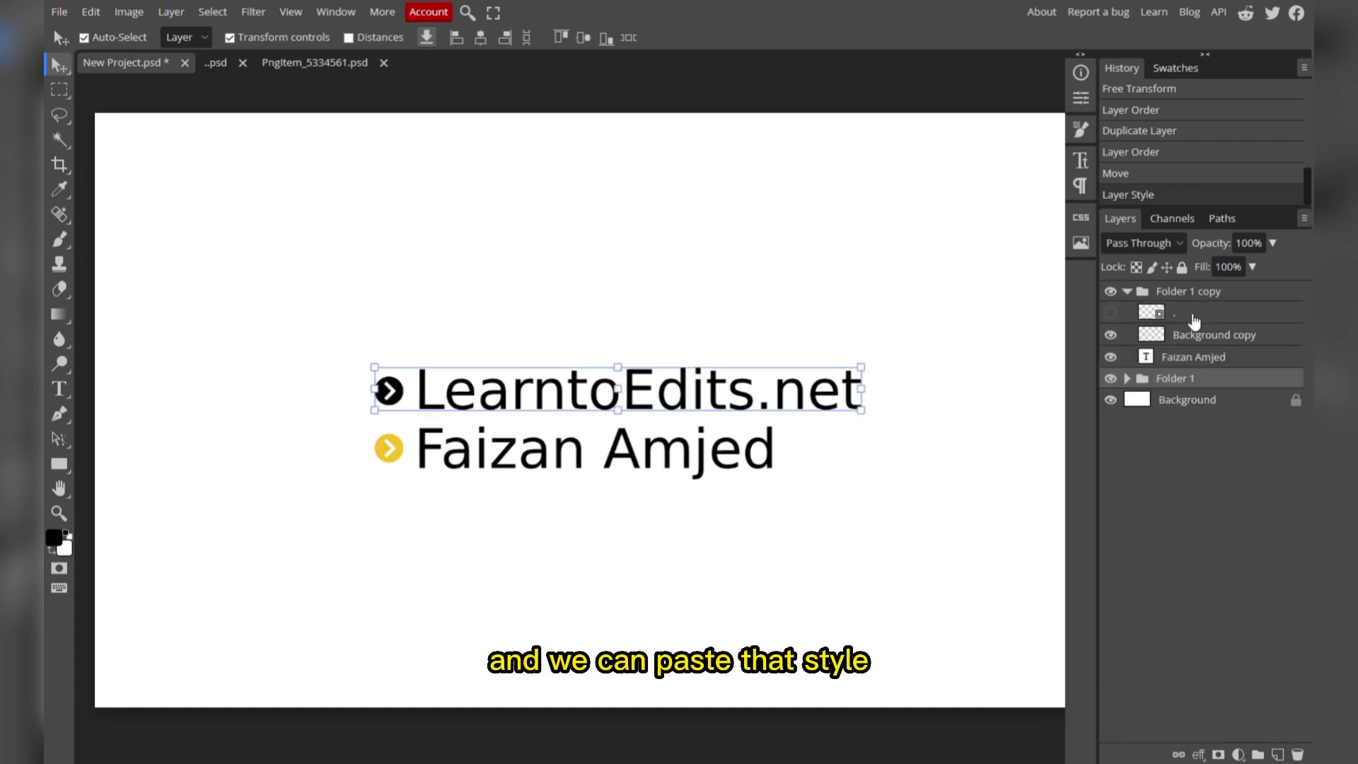
right_click(1154, 332)
mouse_move(1222, 668)
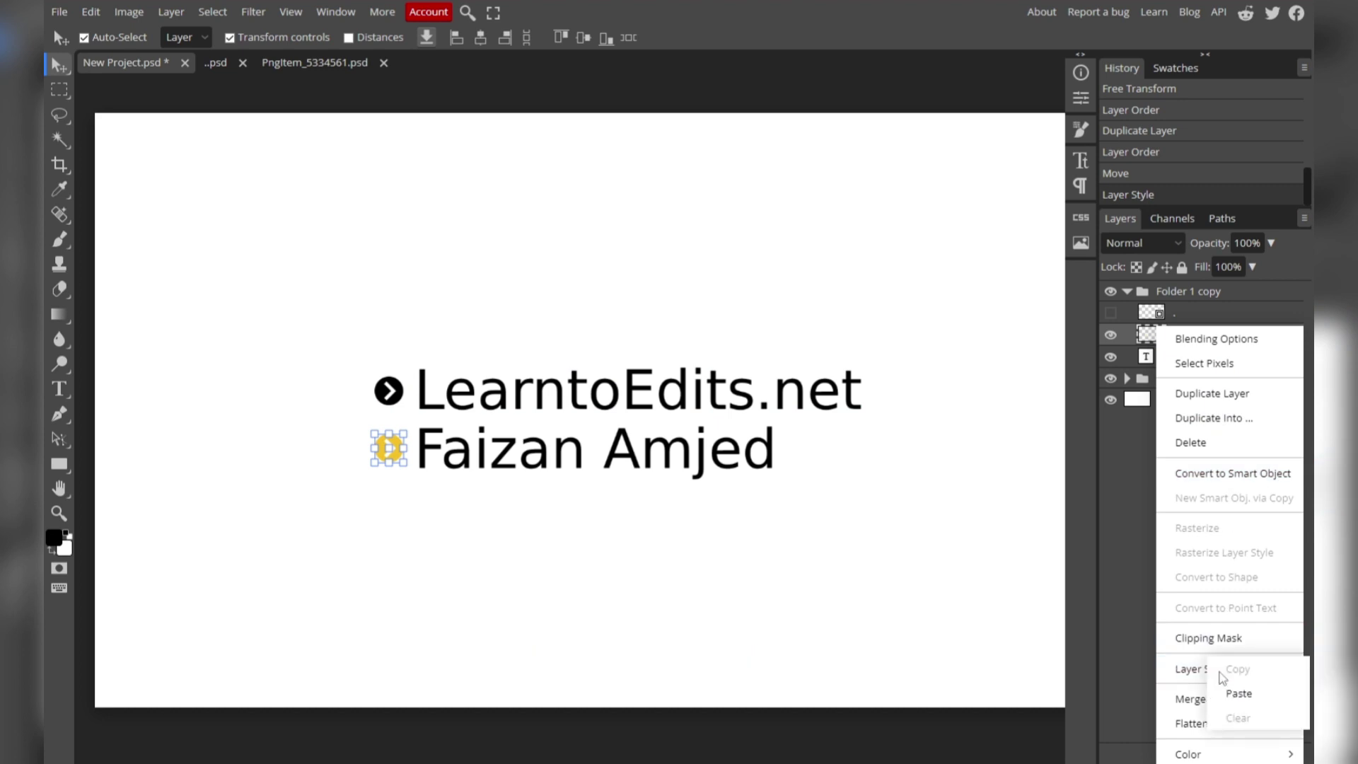
left_click(1239, 694)
left_click(1227, 403)
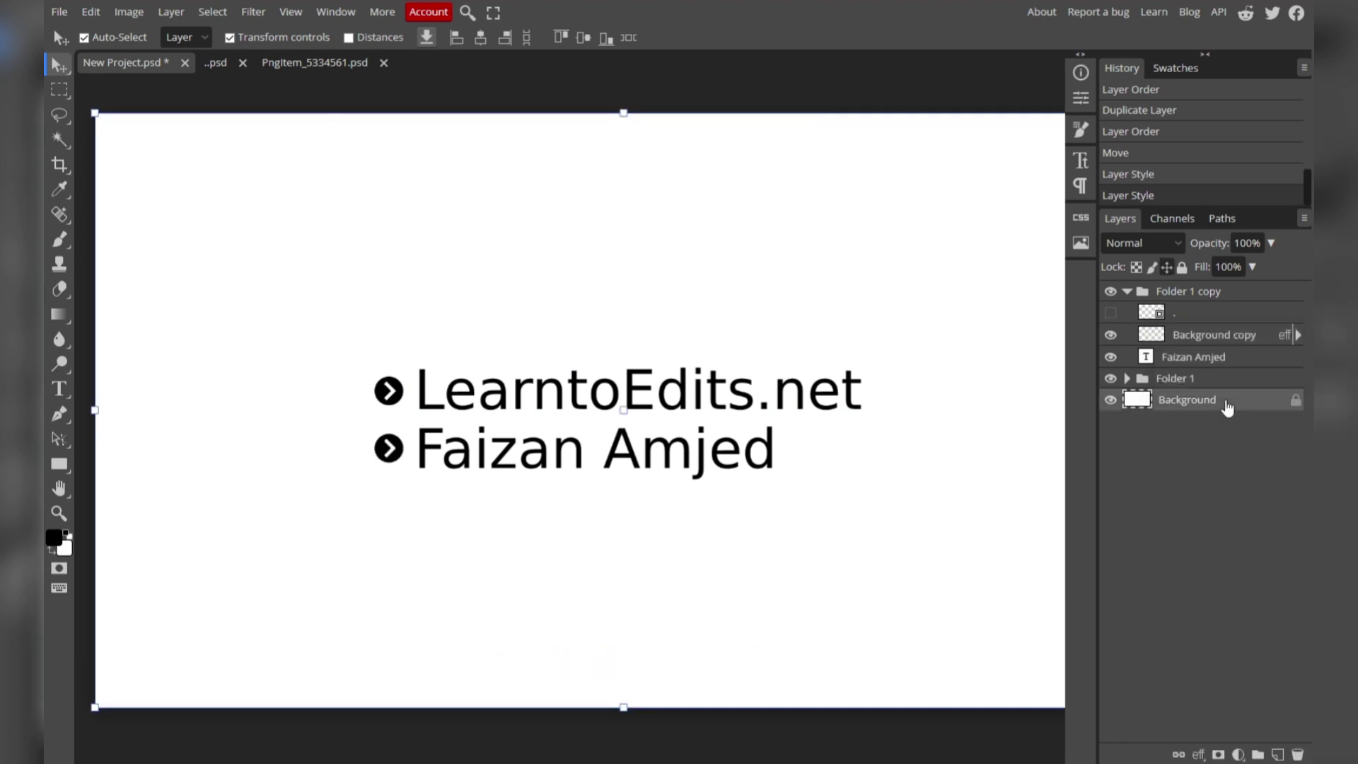
scroll(396, 500, "down", 2)
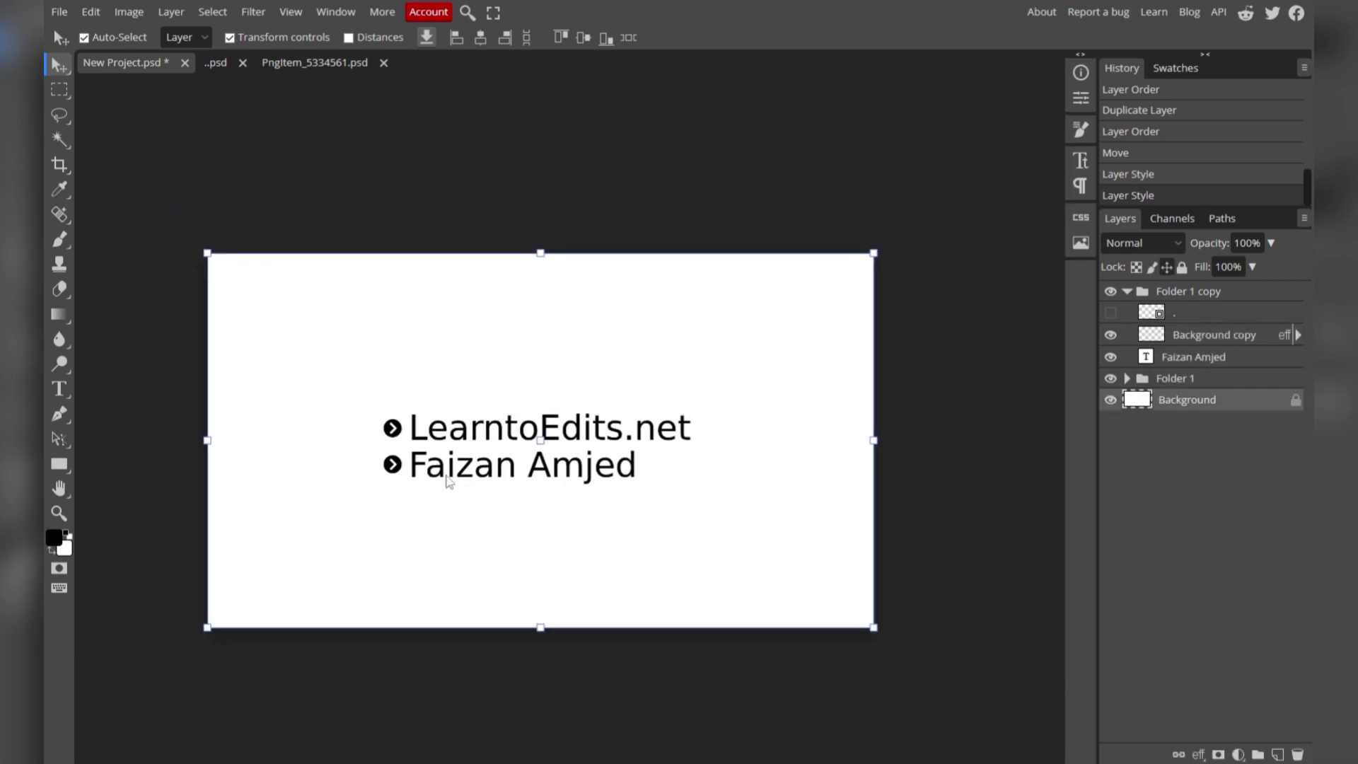